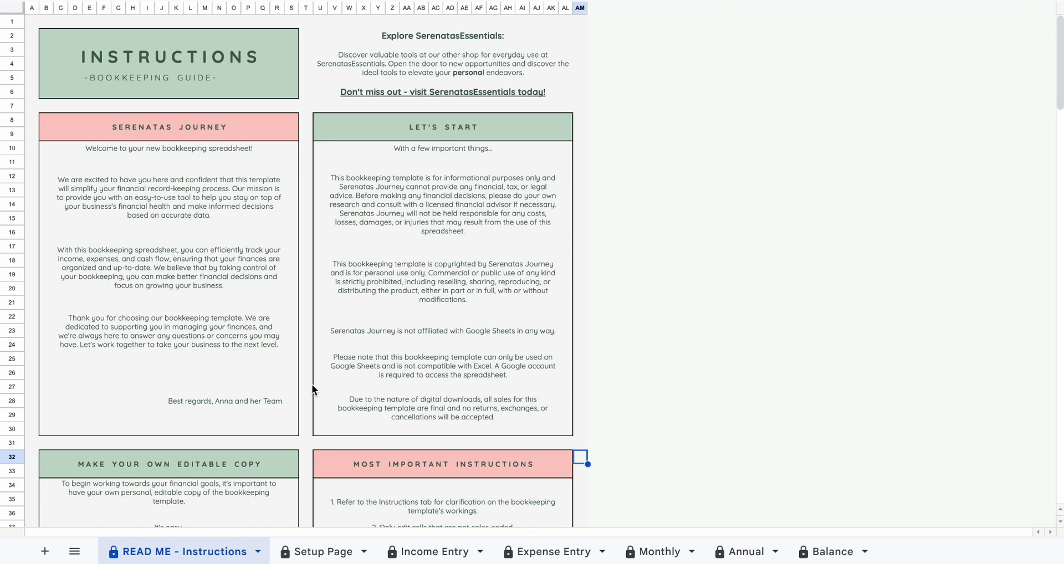
On the Setup Page, undo the last income category entry and pick $ as the currency
click(315, 551)
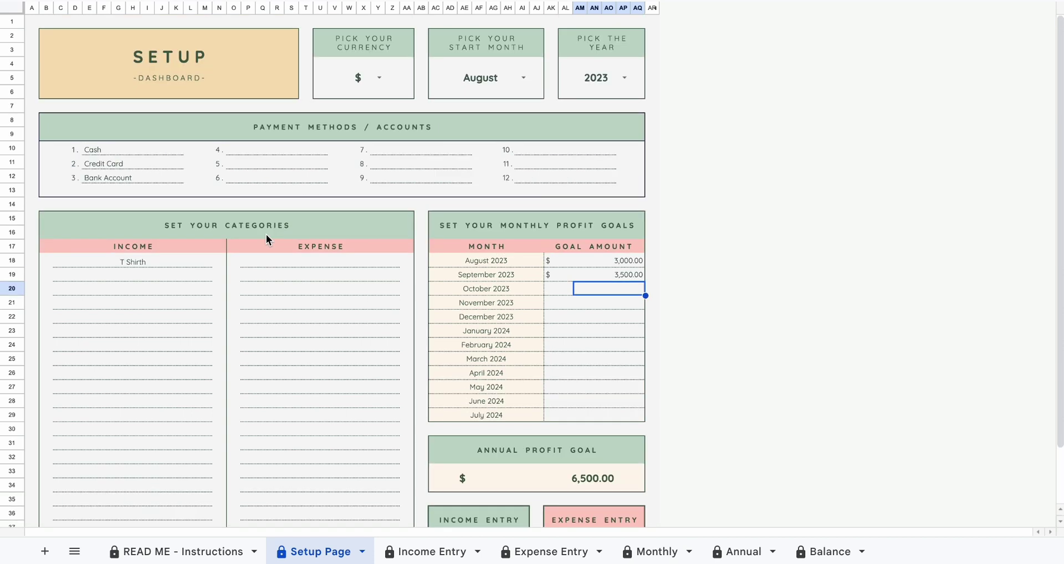
key(ctrl+z)
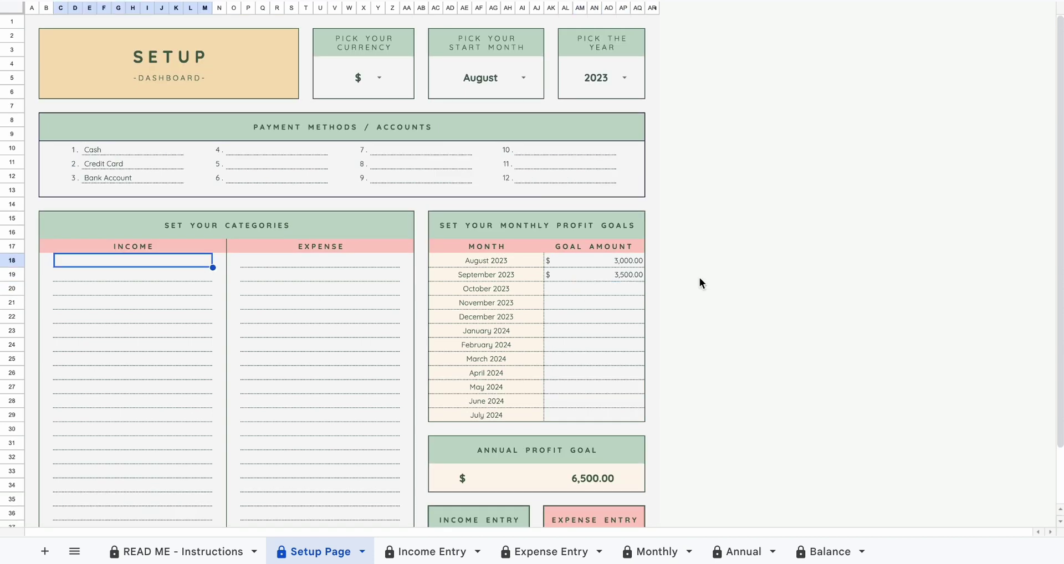
click(381, 78)
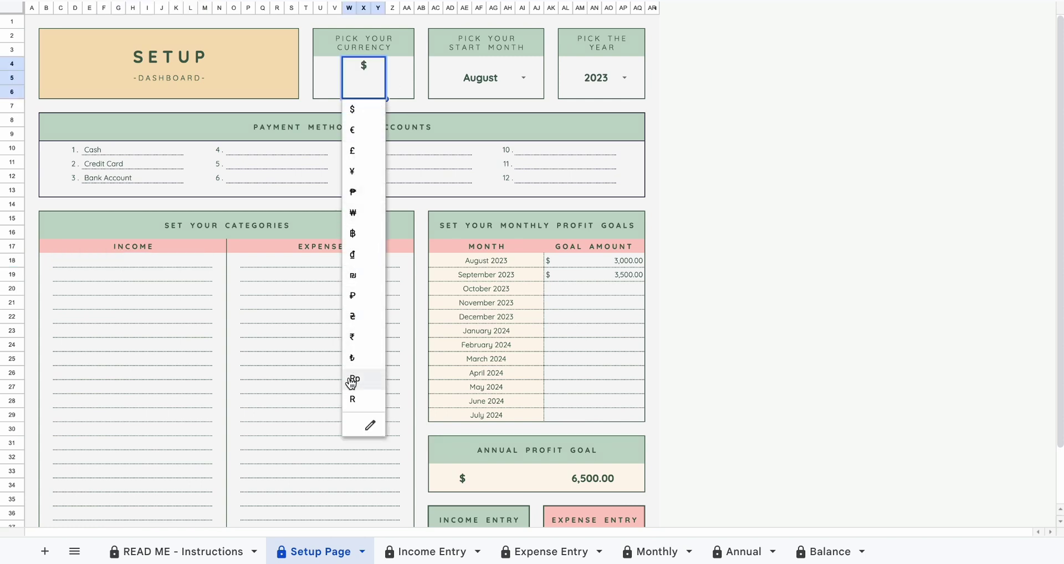
click(358, 113)
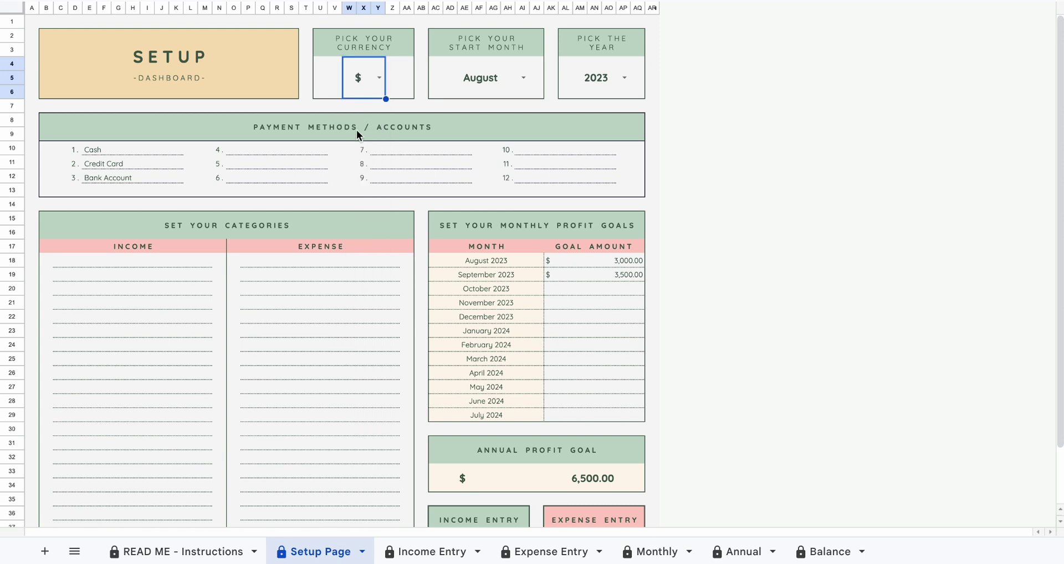
Switch the start month to January and back to August
click(524, 79)
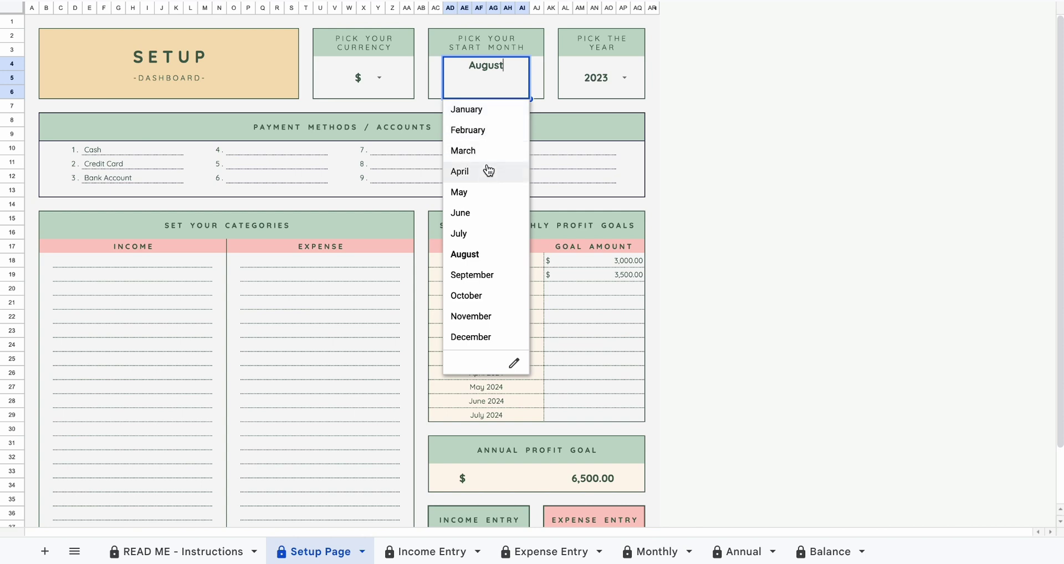
click(494, 113)
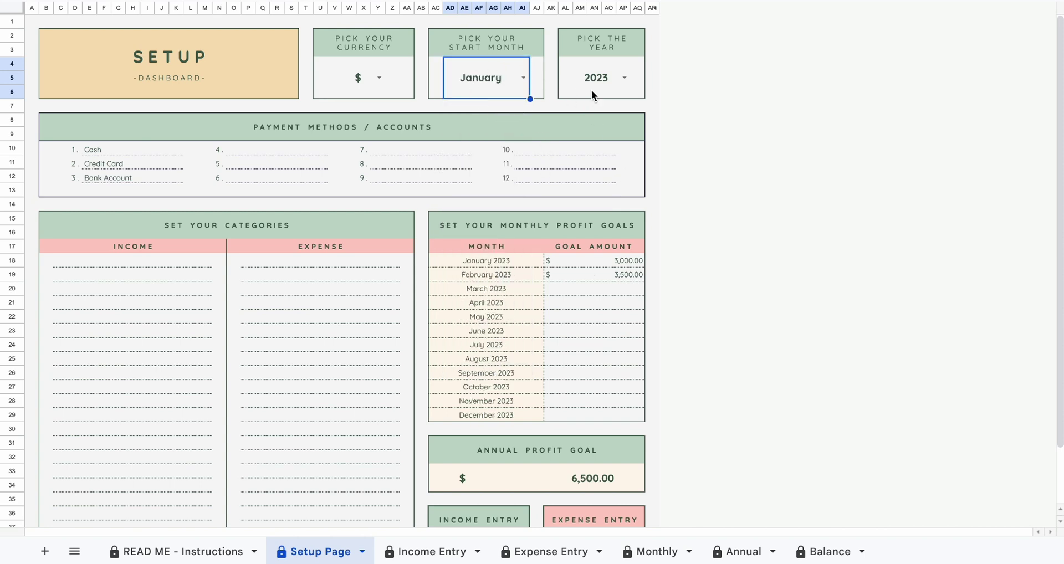
click(524, 78)
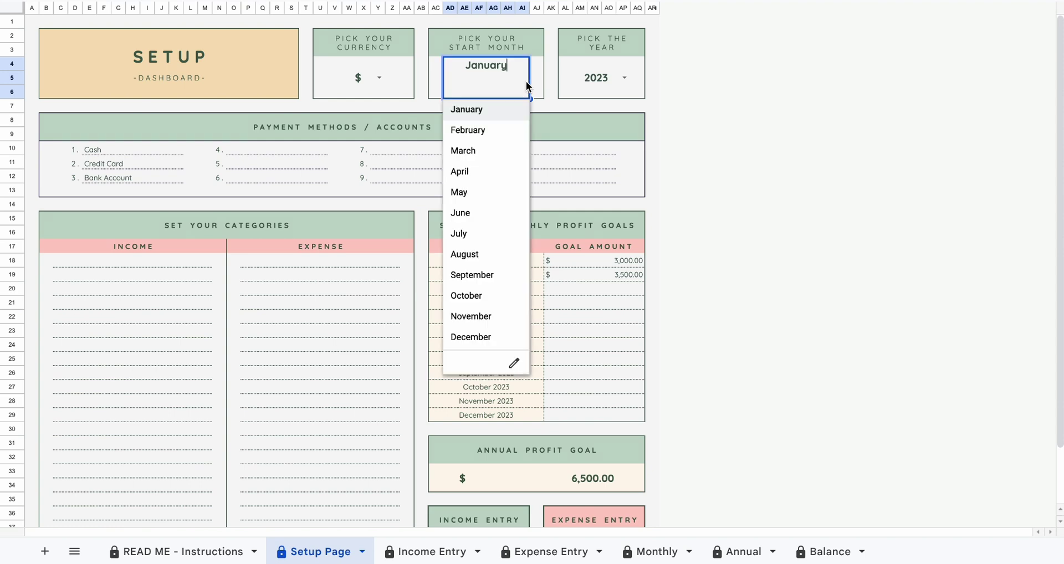
click(485, 258)
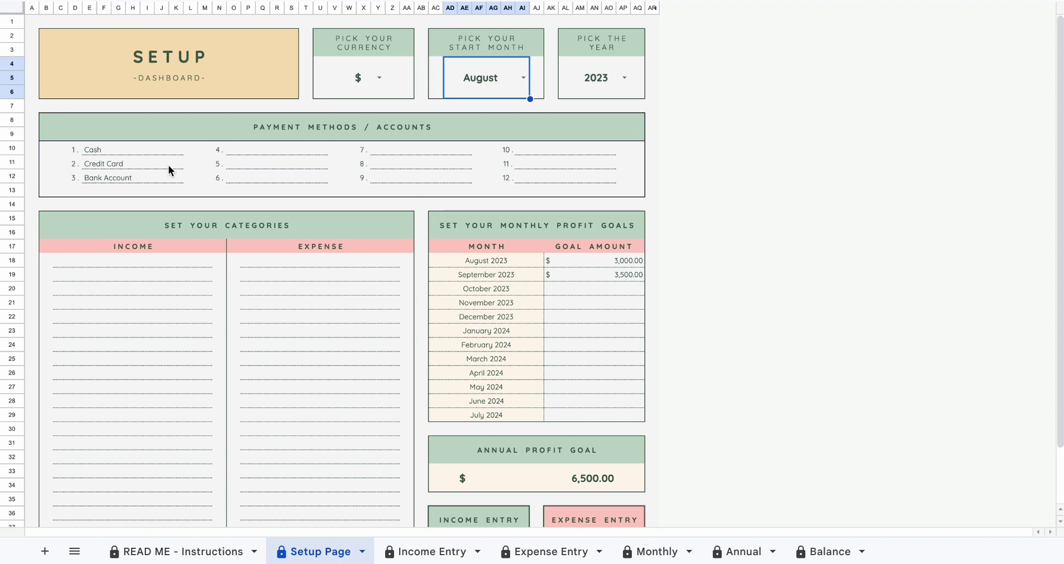
Set the October 2023 profit goal to 4000
scroll(141, 274, down, 2)
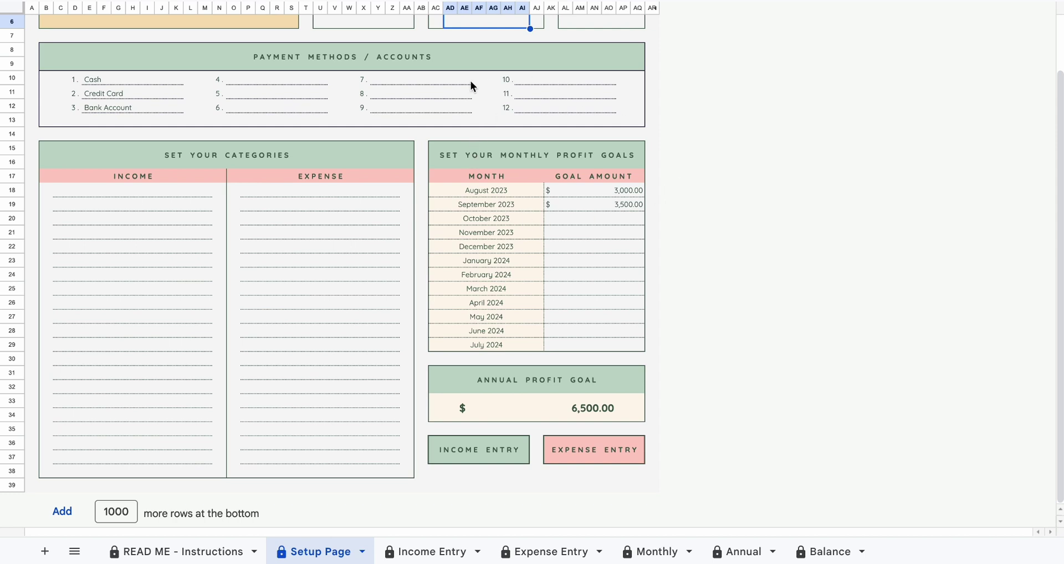
click(615, 222)
text(4000)
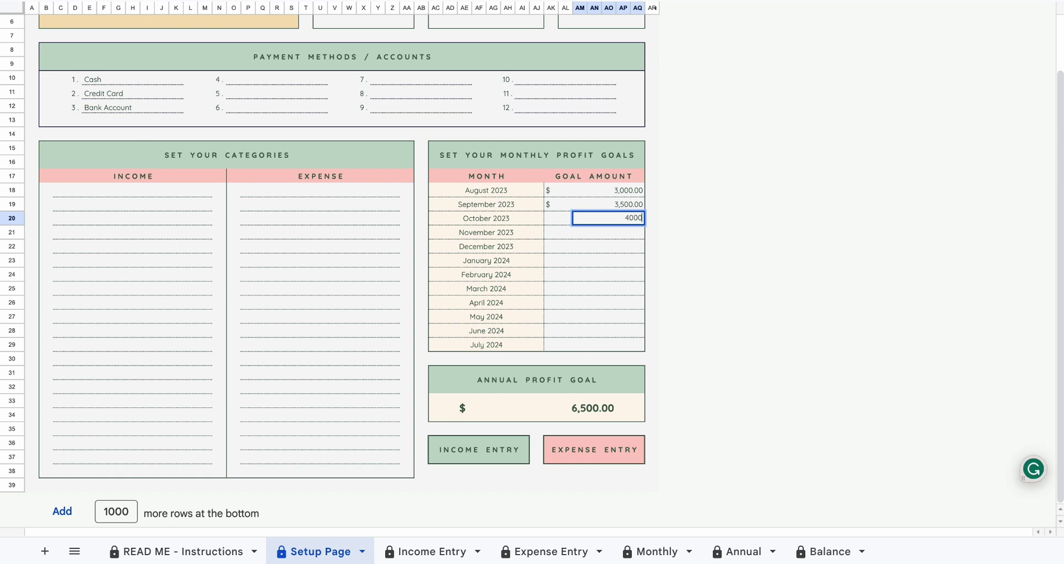
key(Return)
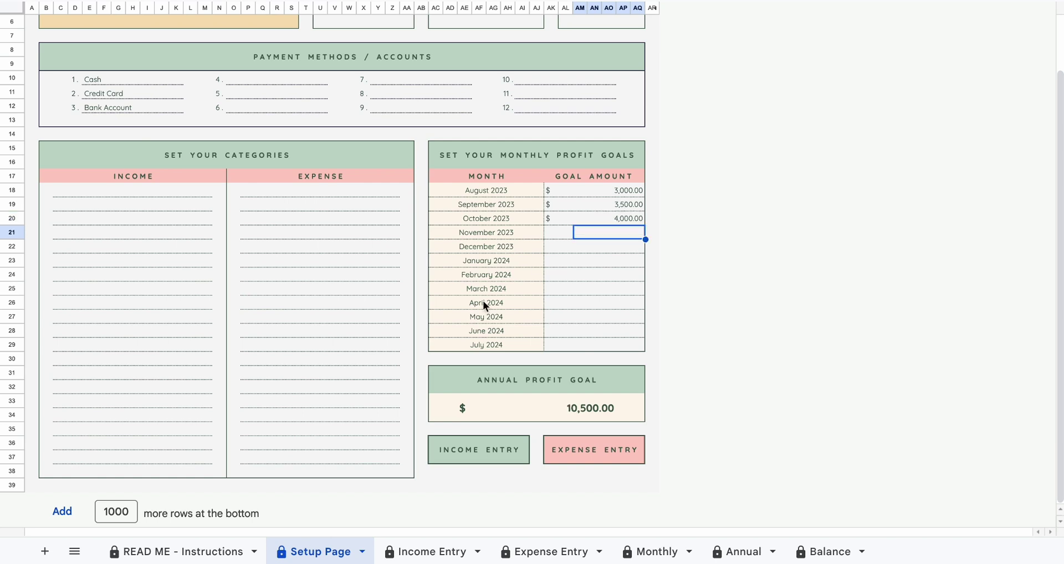
Enter 1111 as the ID in the first row of the Income Entry sheet
click(479, 449)
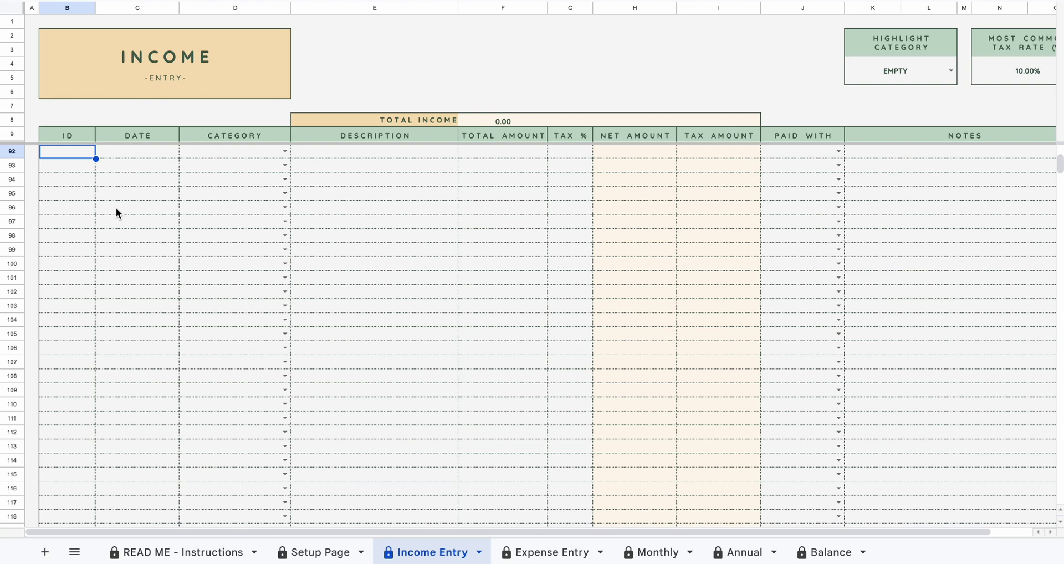
key(ctrl+Up)
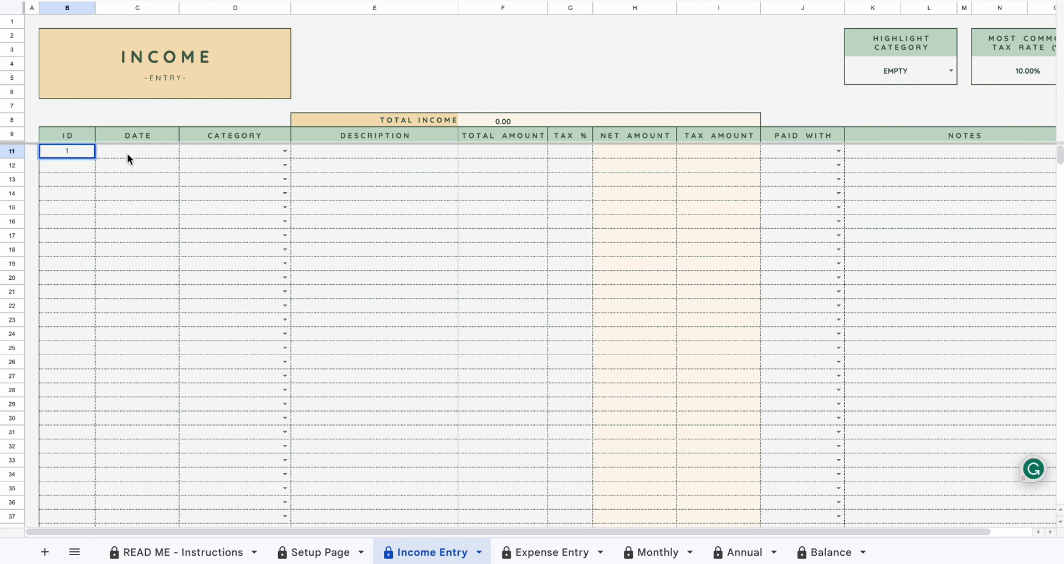
text(111)
Date the first two income rows 1 August 2023 and 2 August 2023
click(128, 157)
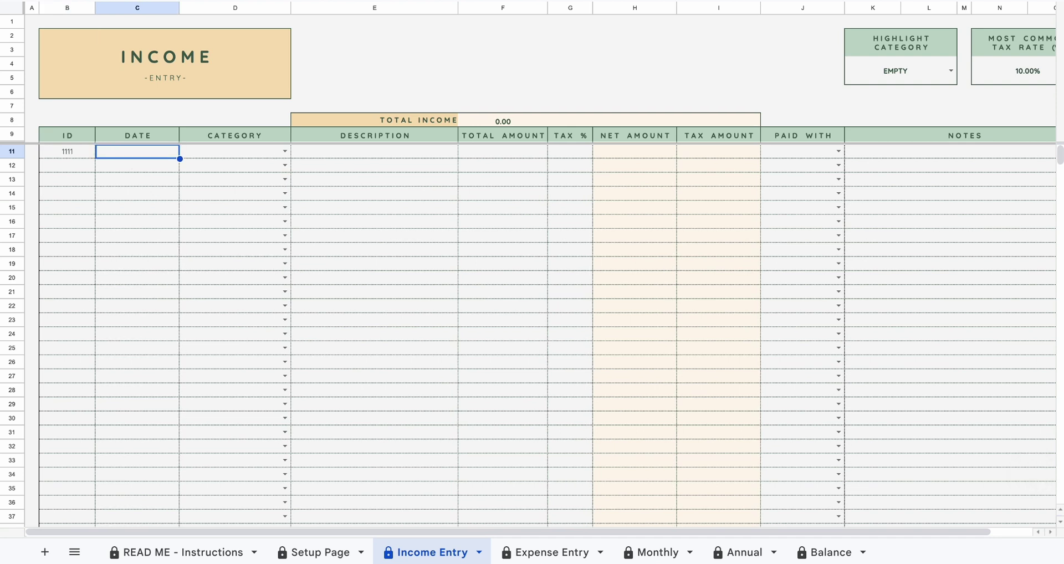
text(1)
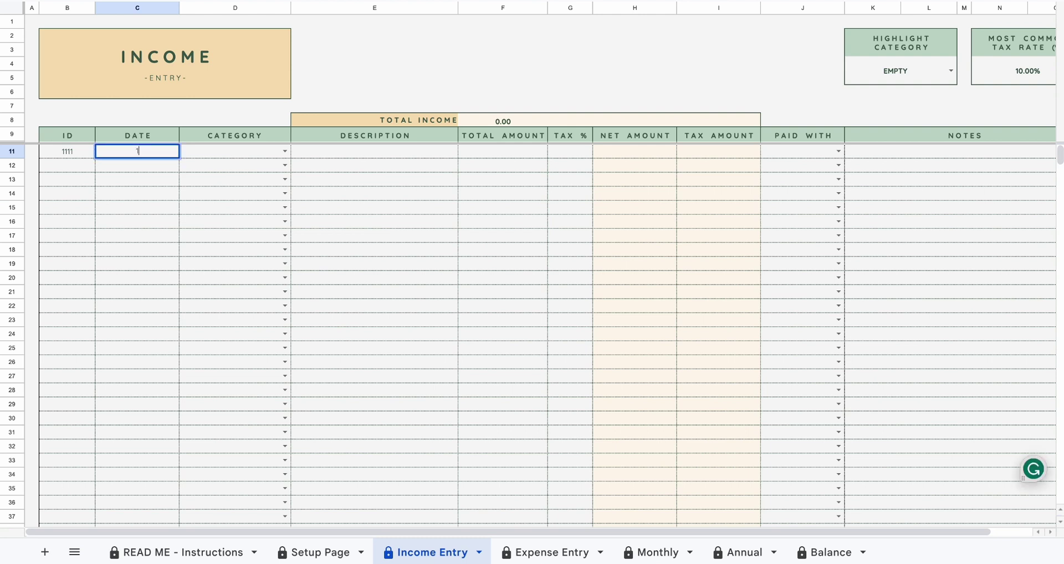
text(/8/2023)
key(Return)
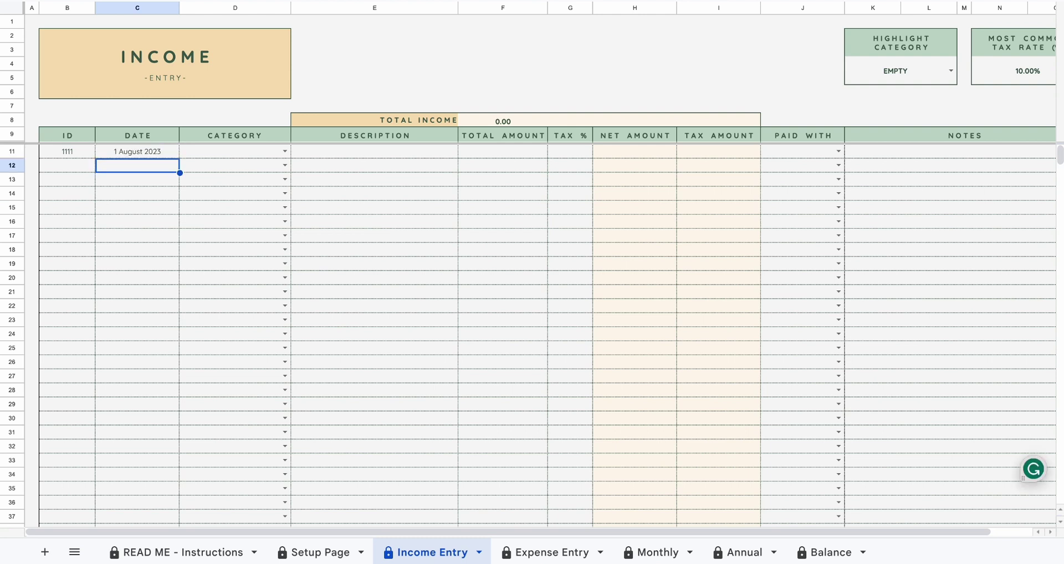
double_click(118, 167)
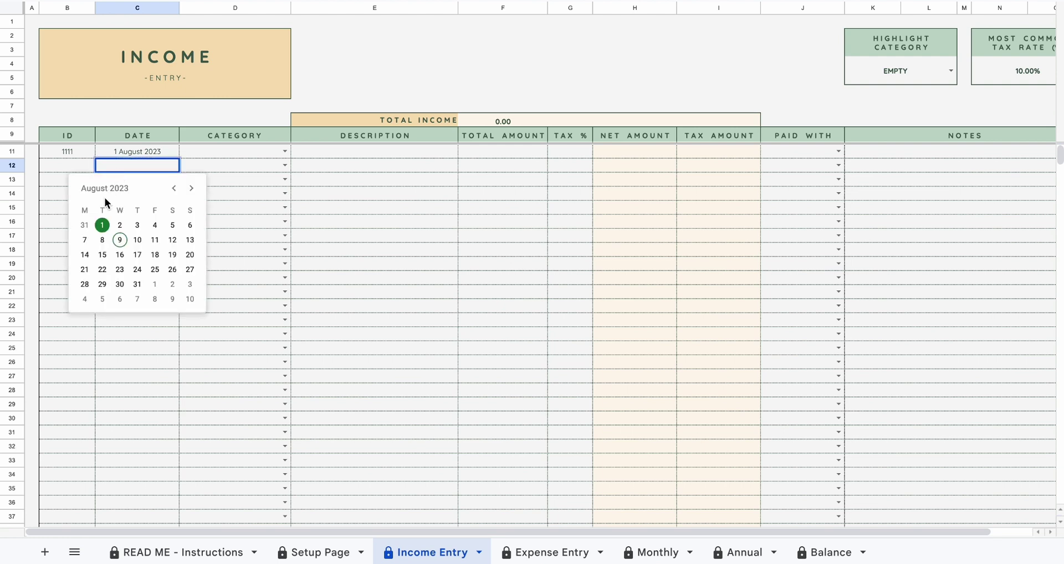
click(120, 225)
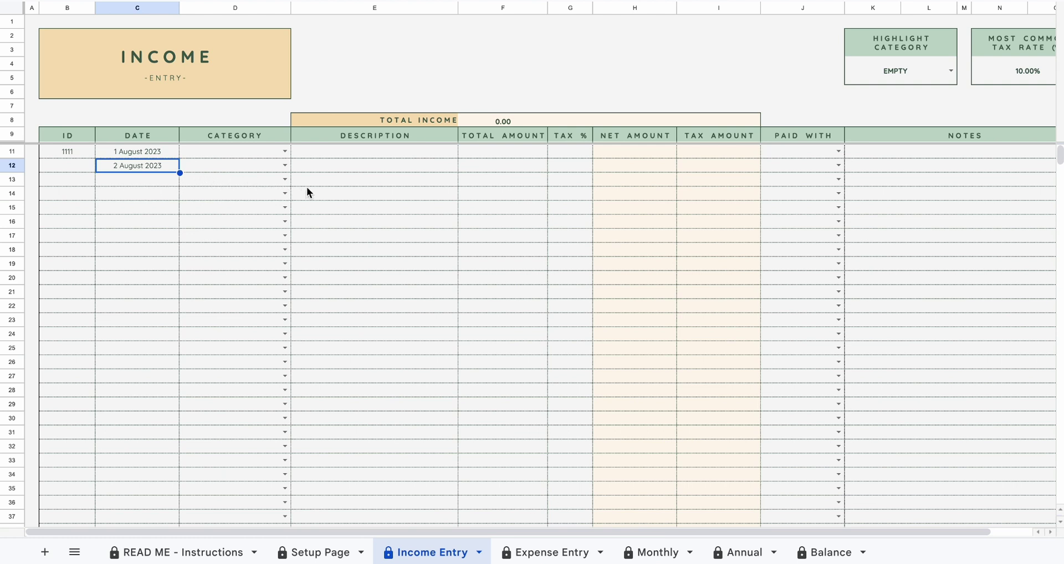
click(286, 152)
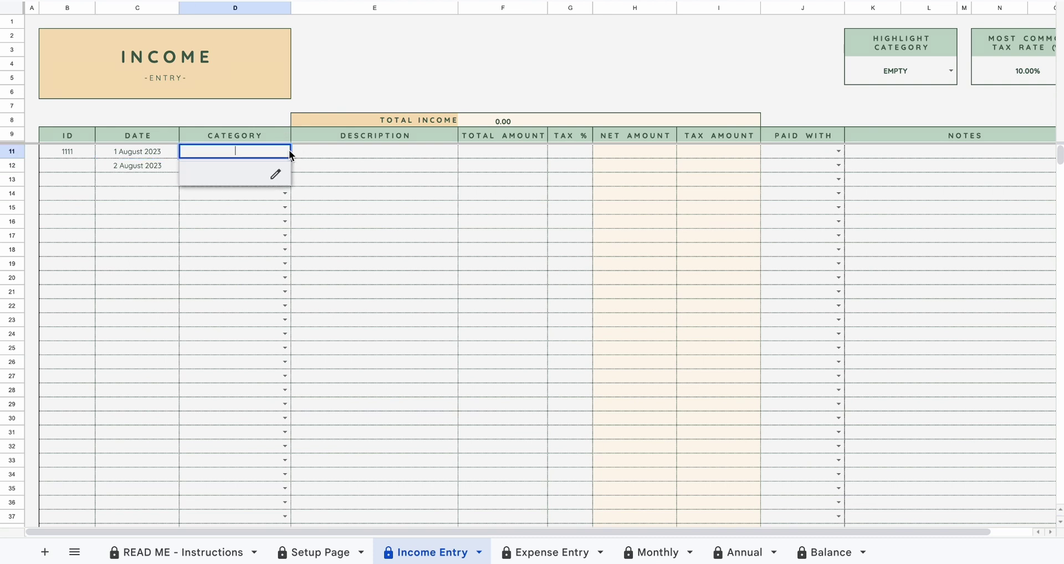
click(306, 157)
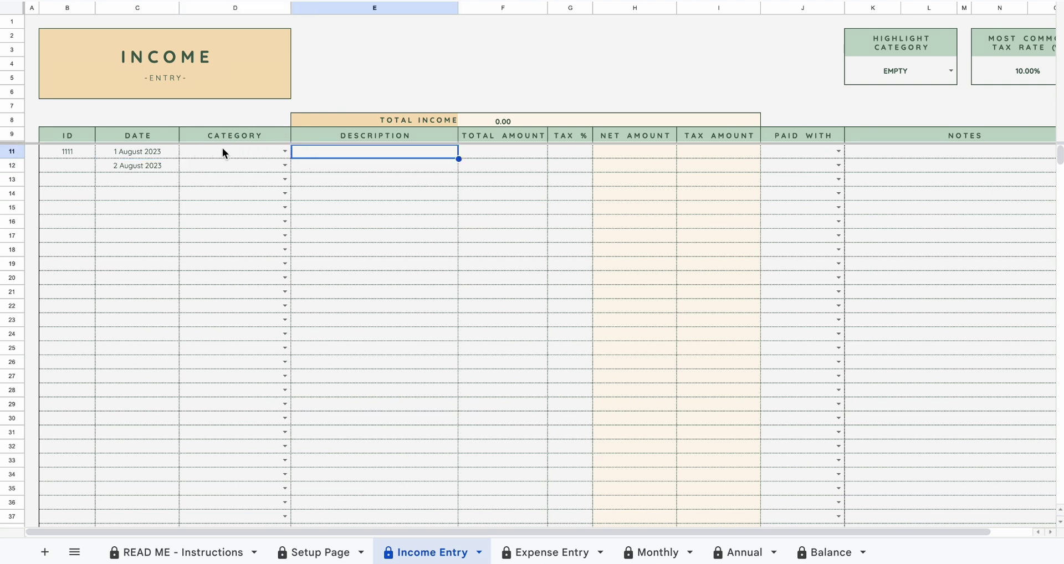
click(284, 166)
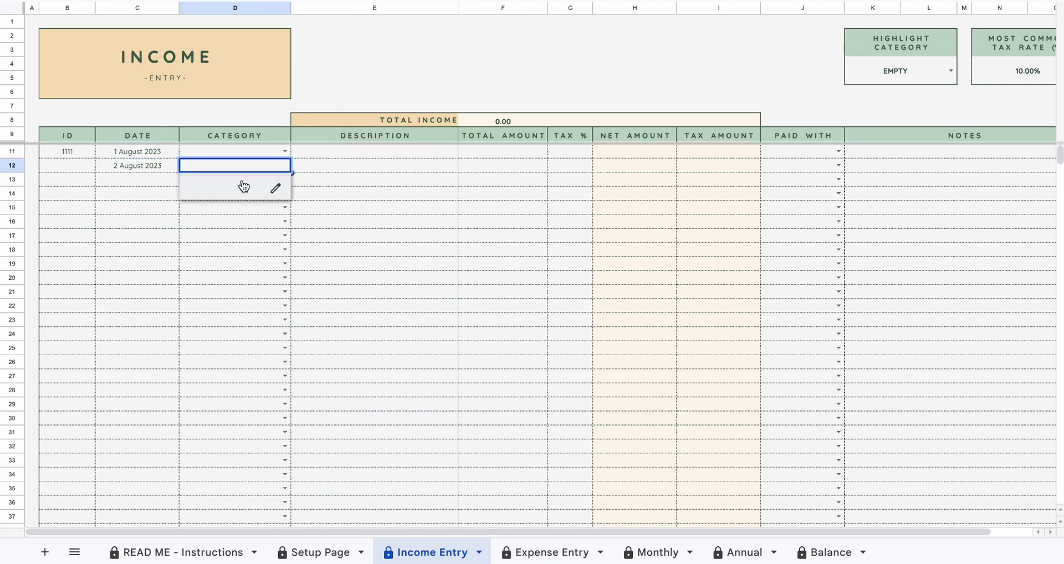
click(227, 238)
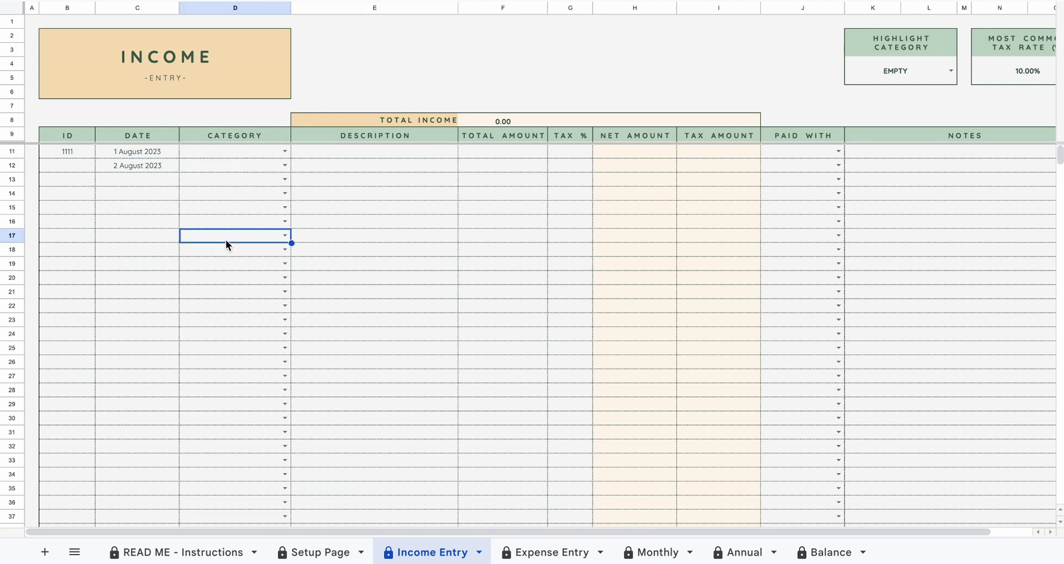
Add T Shirt as the first income category on the Setup Page
click(311, 552)
click(160, 195)
text(T Shirt)
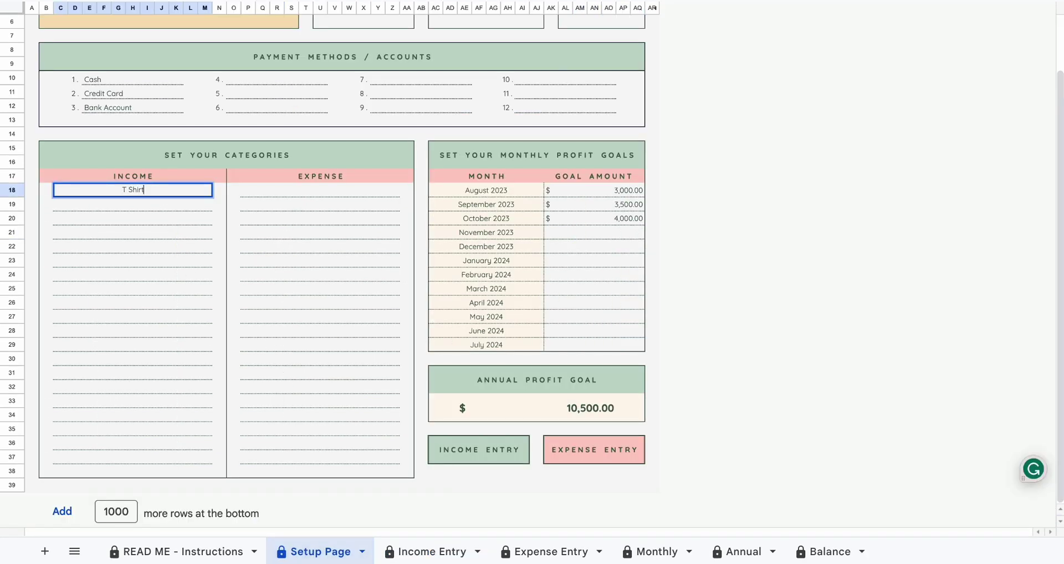
key(Return)
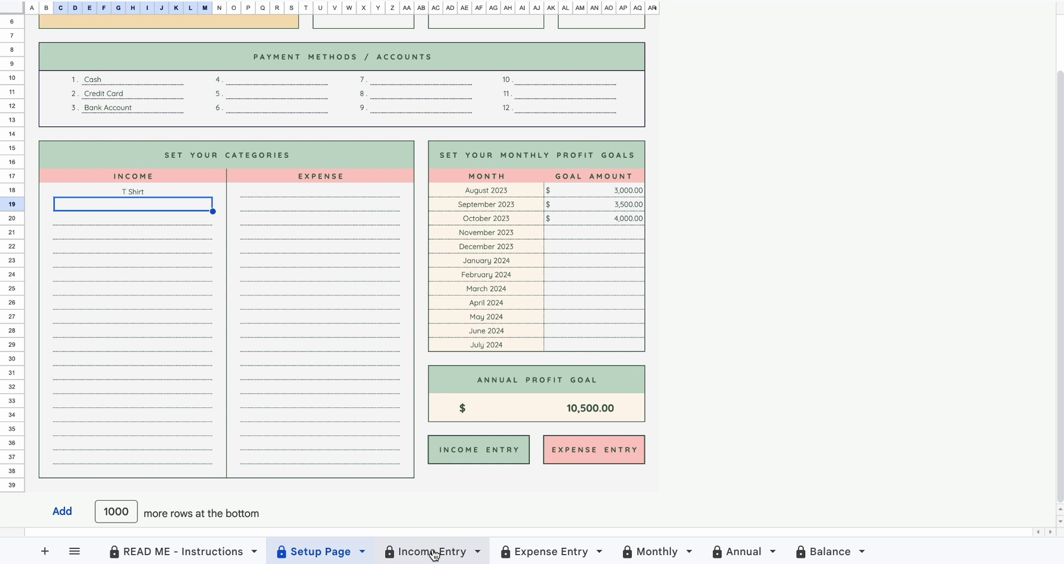
Assign the T Shirt category to the 1 August row on the Income Entry sheet
click(431, 552)
click(286, 151)
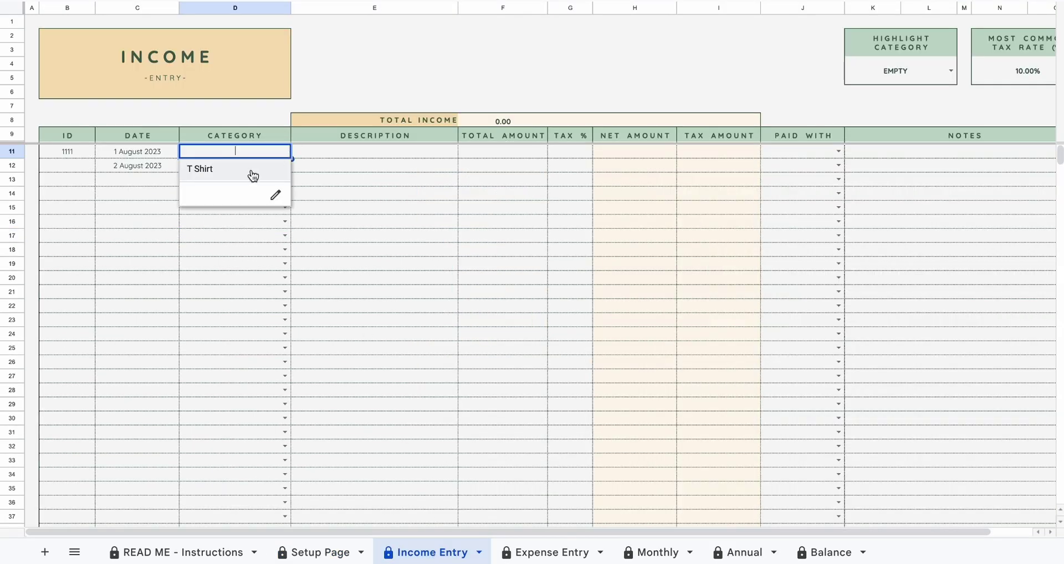
click(249, 174)
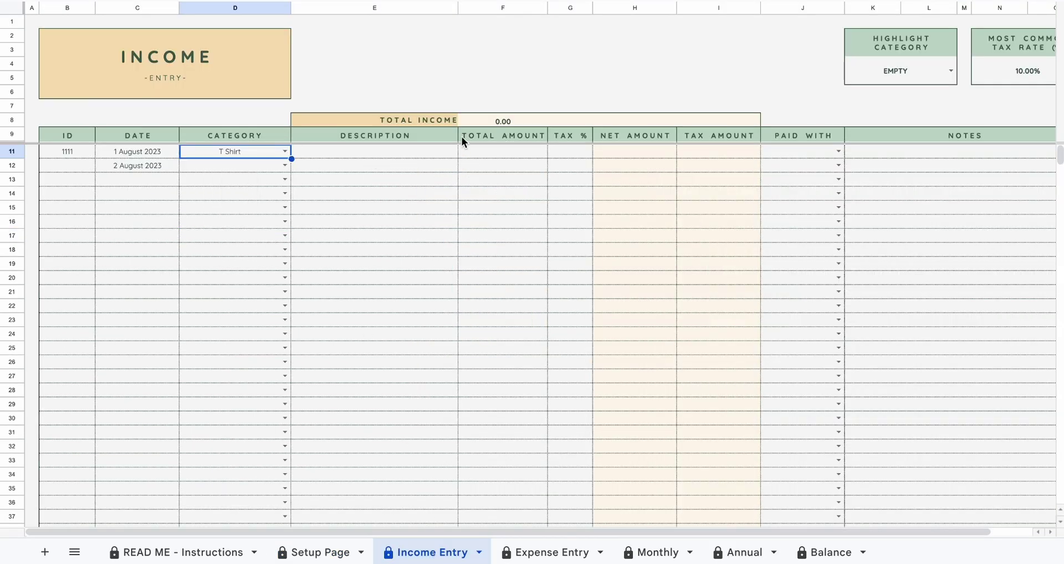
Enter the description Test and a total amount of 100 in the 1 August income row
click(365, 152)
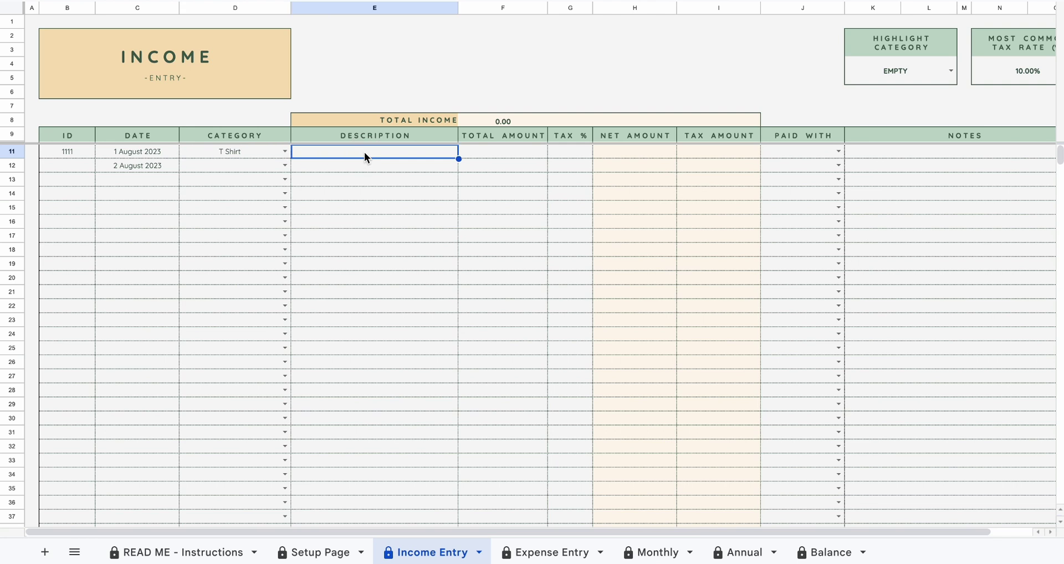
text(Test)
key(Tab)
text(100)
key(Return)
click(461, 151)
key(Delete)
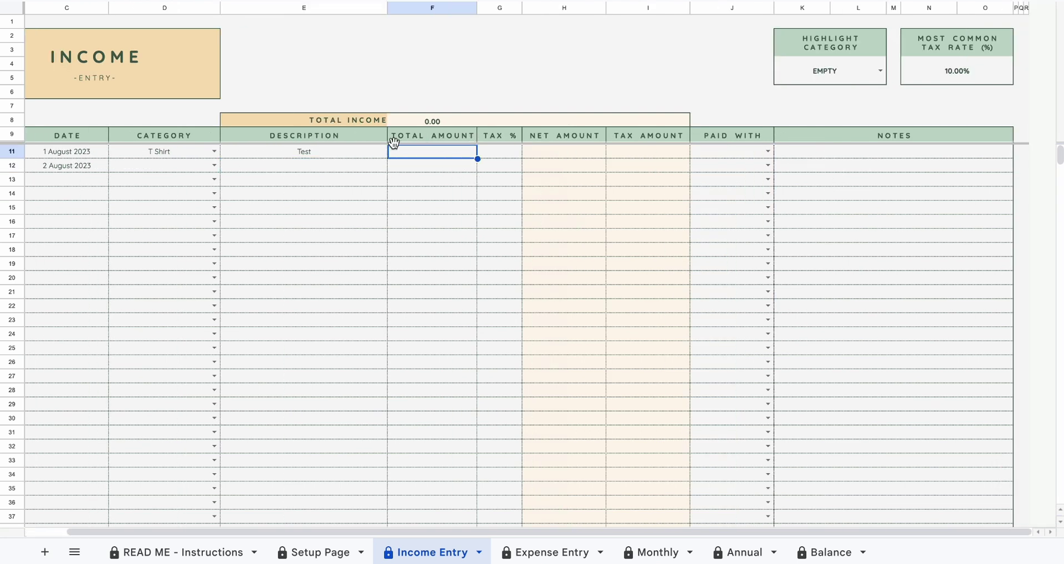
click(418, 157)
text(100)
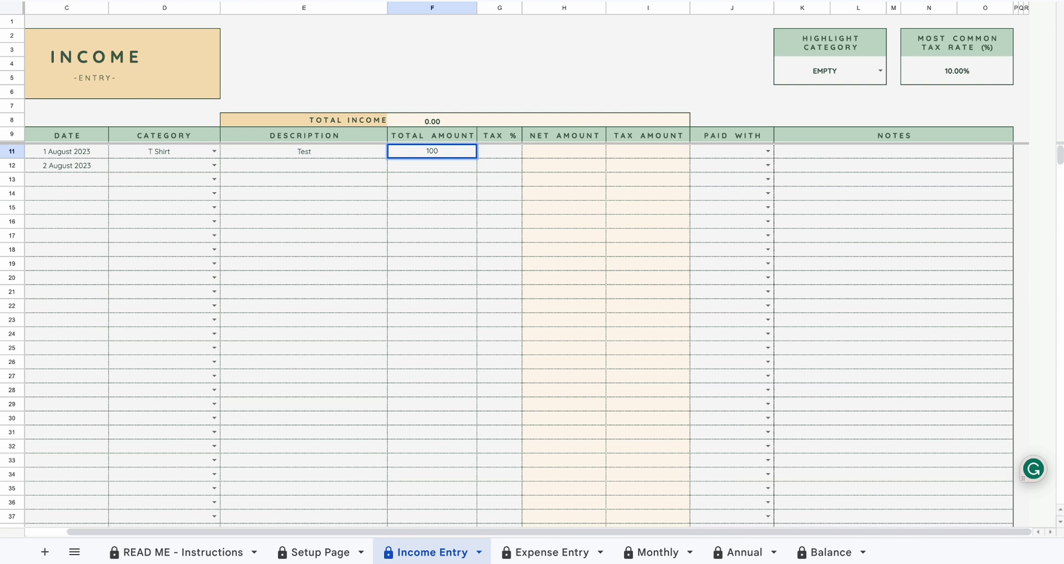
click(432, 180)
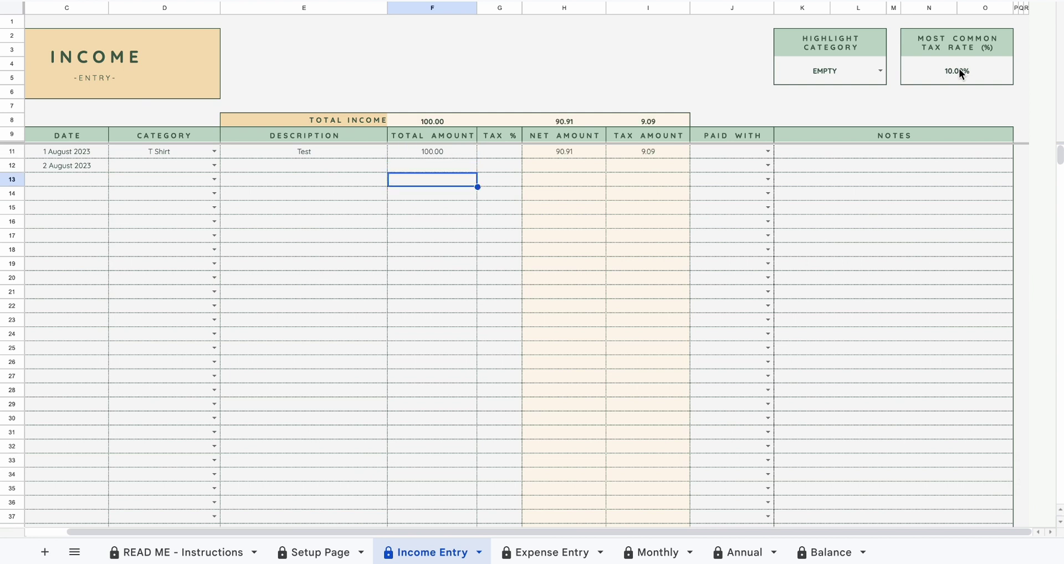
Set the most common tax rate on the Income Entry sheet to 0%
click(974, 72)
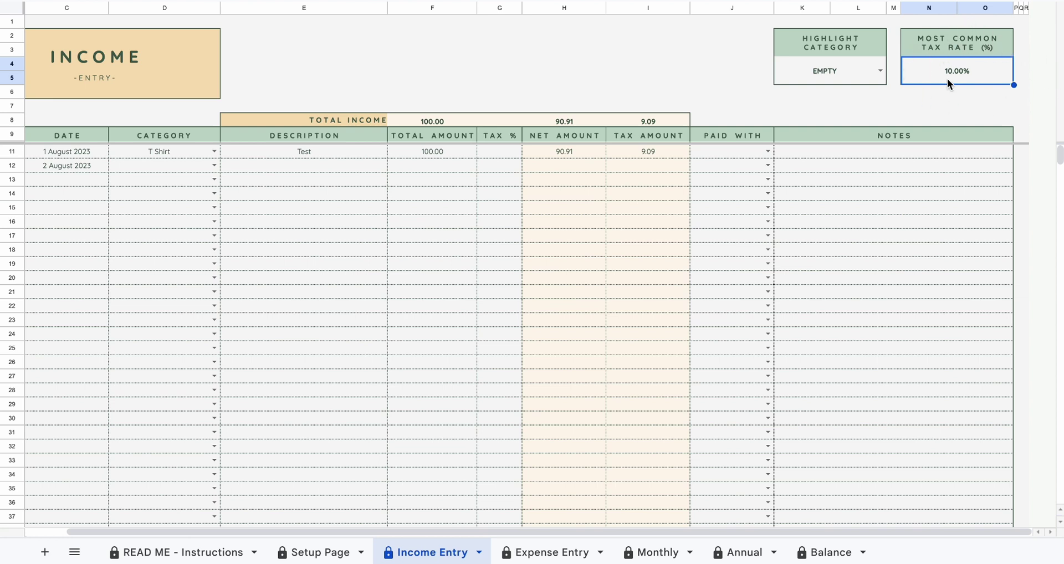
text(0)
key(Return)
Set an individual tax rate of 10% for the 1 August income row
click(493, 149)
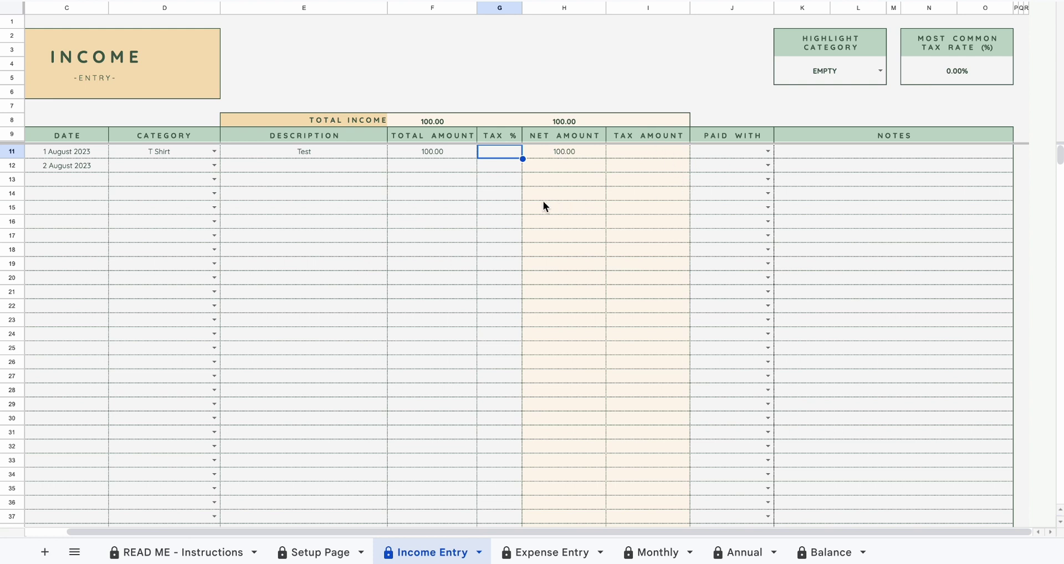
text(10)
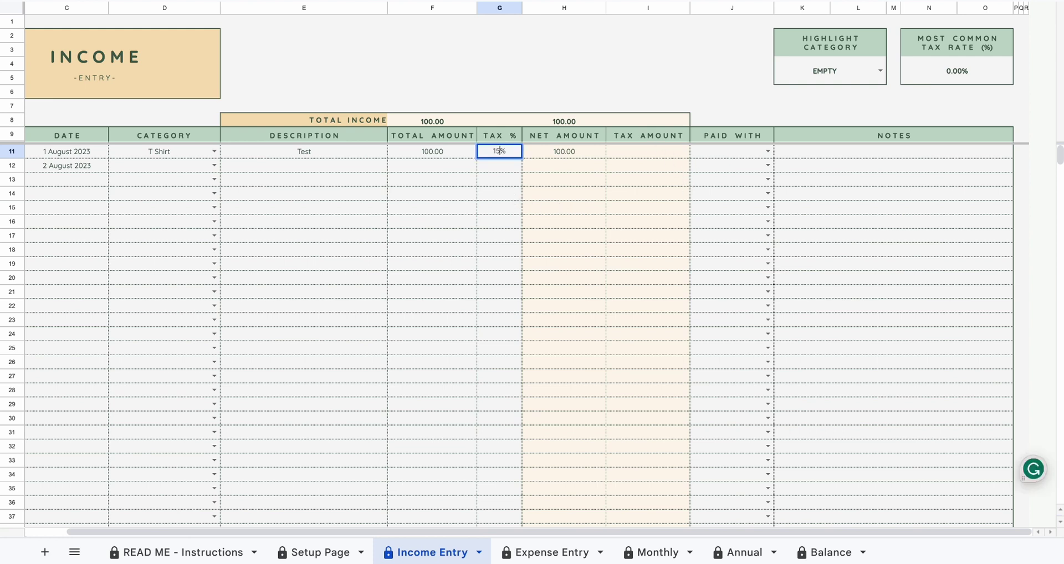
key(Return)
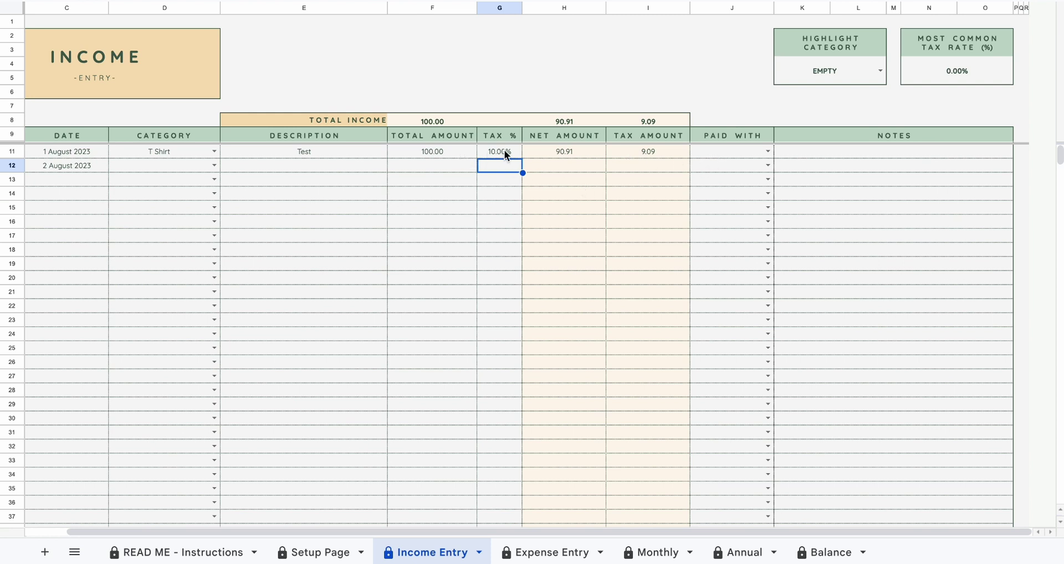
Set the payment method of the 1 August income row to Cash and add a short note in its Notes cell
click(767, 153)
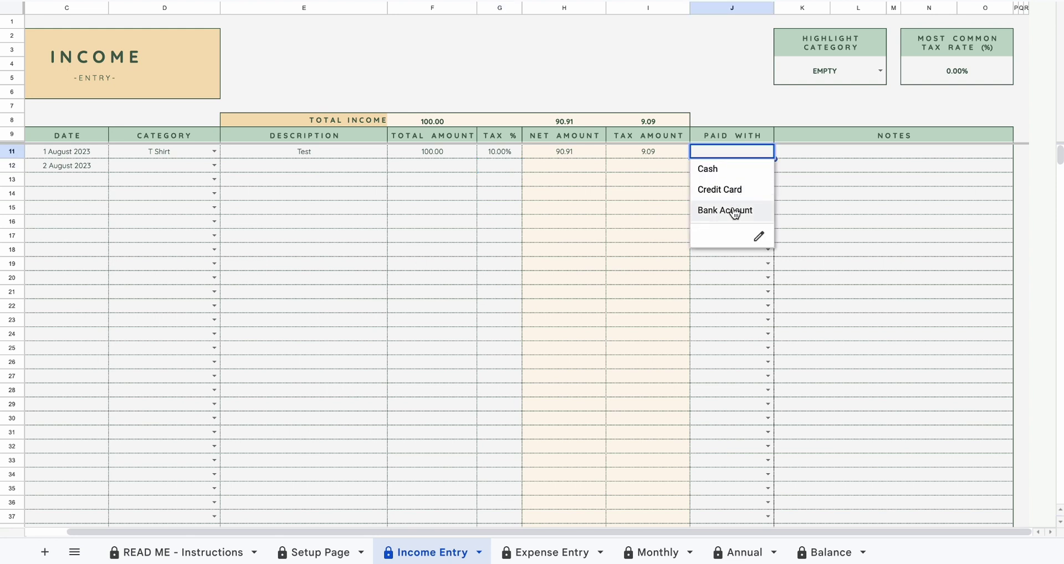
click(730, 175)
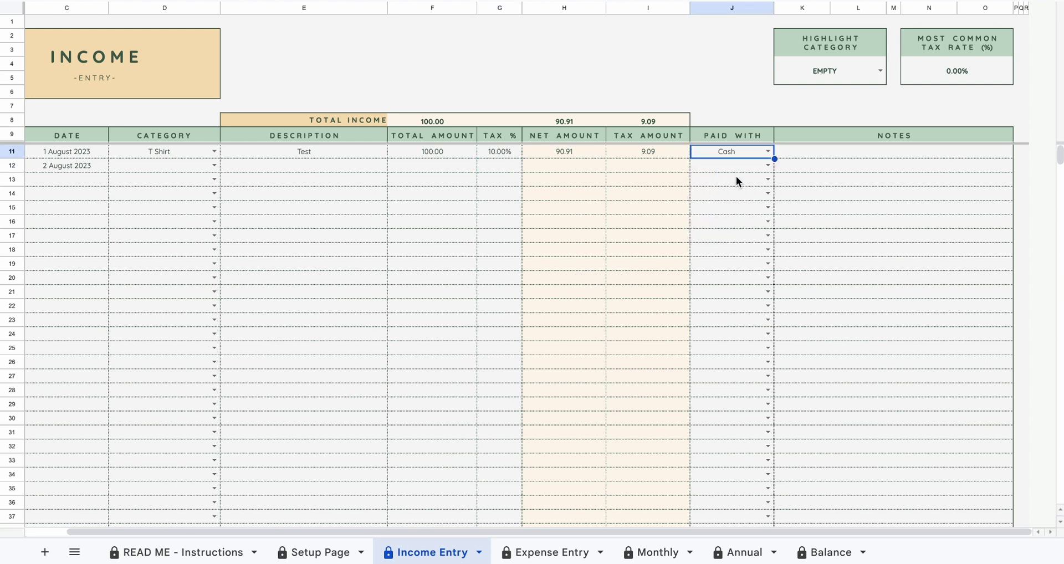
click(847, 157)
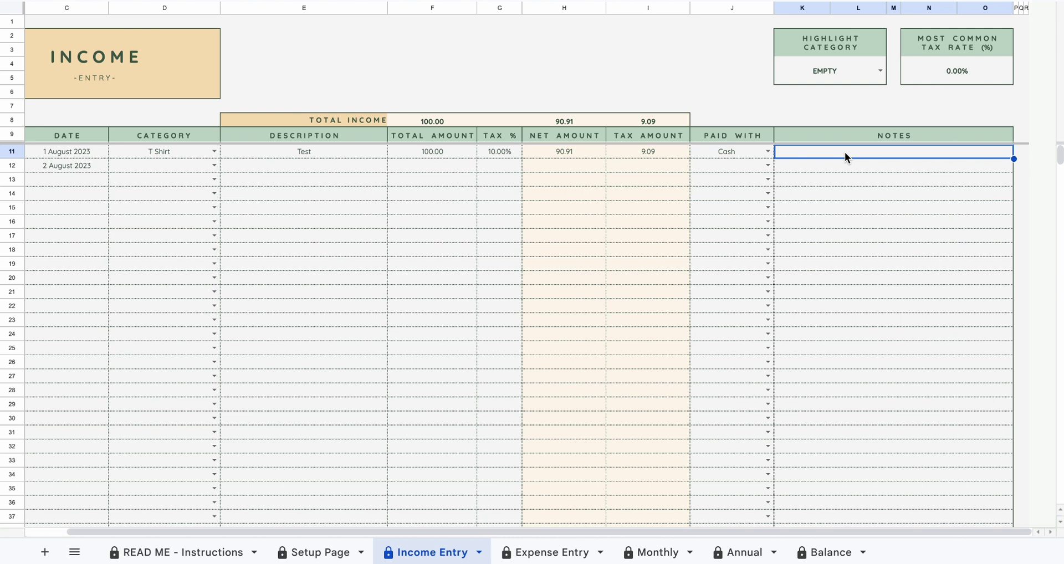
text(Empty n)
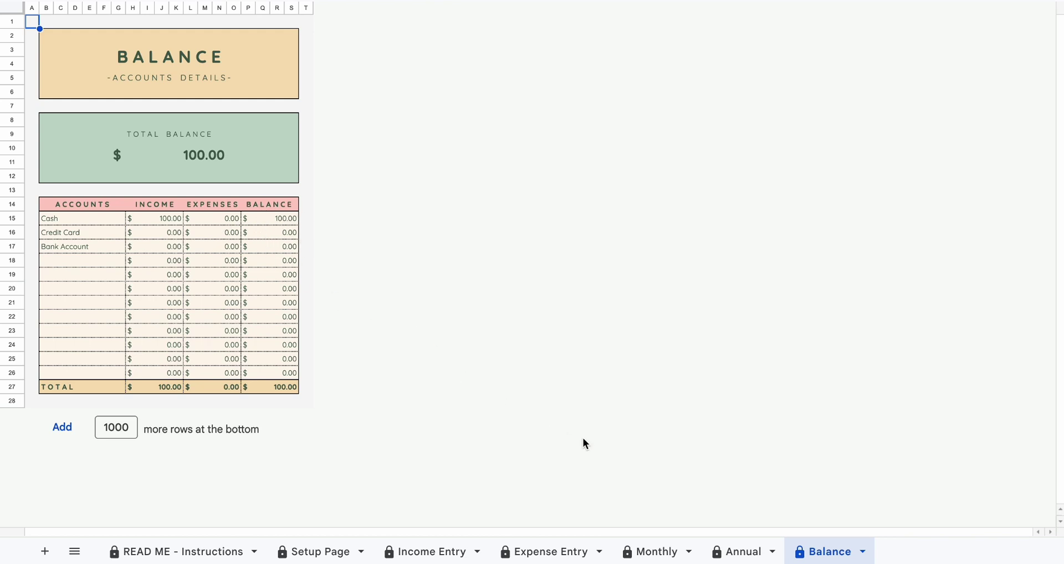
Show the Monthly overview for August 2023
click(650, 548)
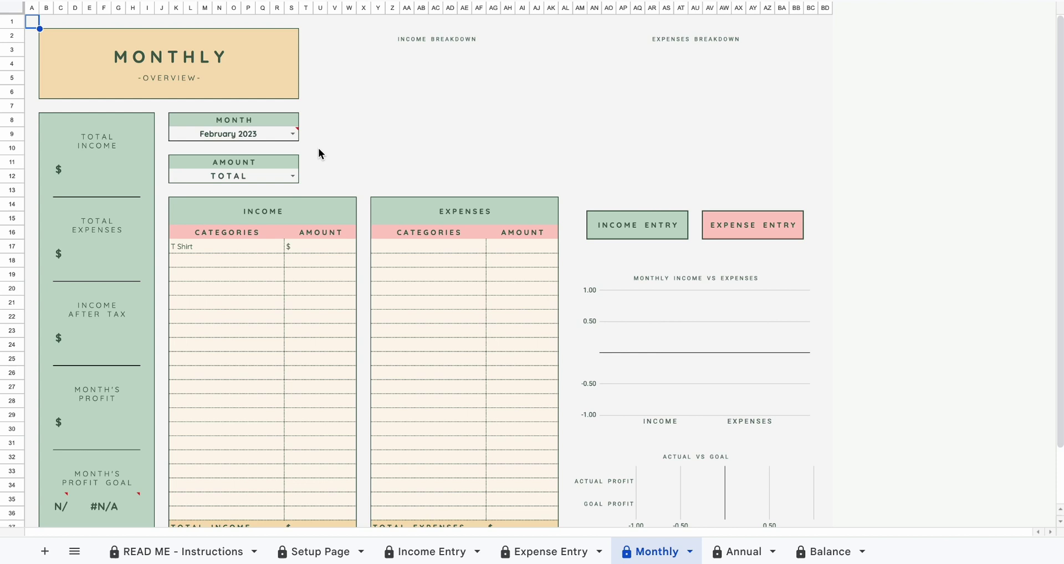
click(293, 134)
click(261, 167)
click(364, 285)
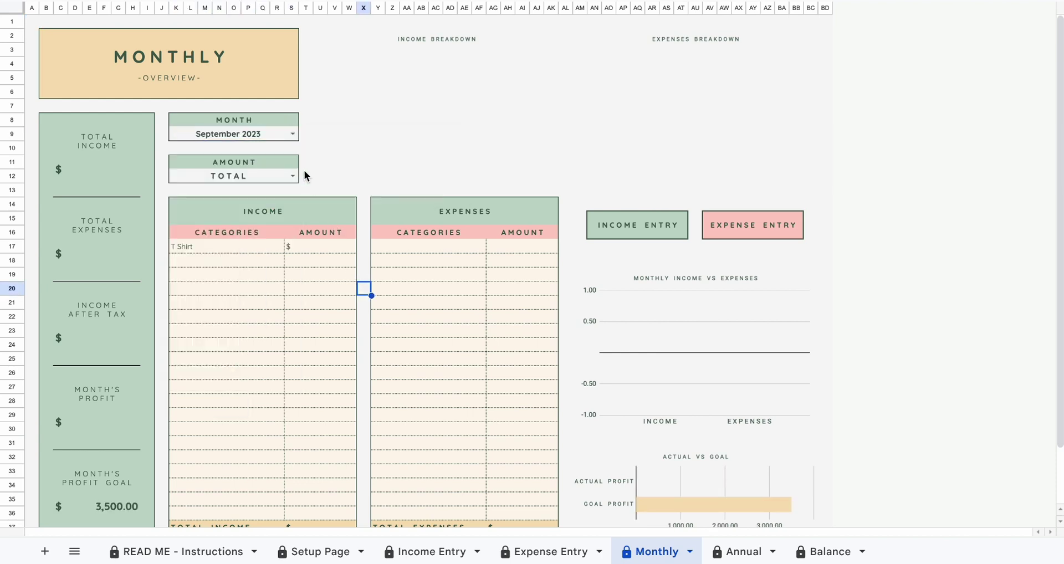
double_click(289, 135)
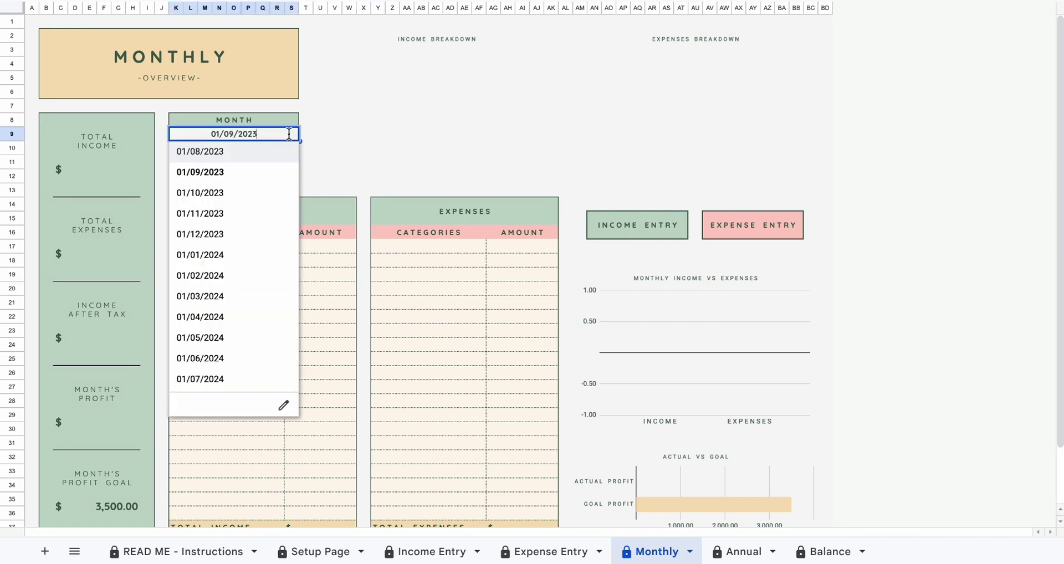
click(196, 153)
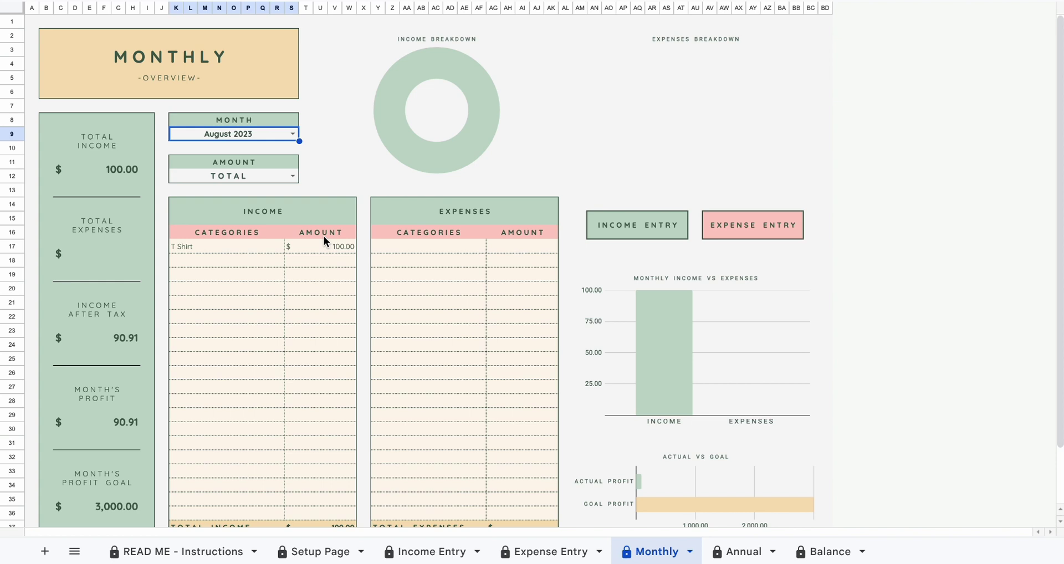
Set the start month on the Setup Page to January
click(321, 552)
click(526, 78)
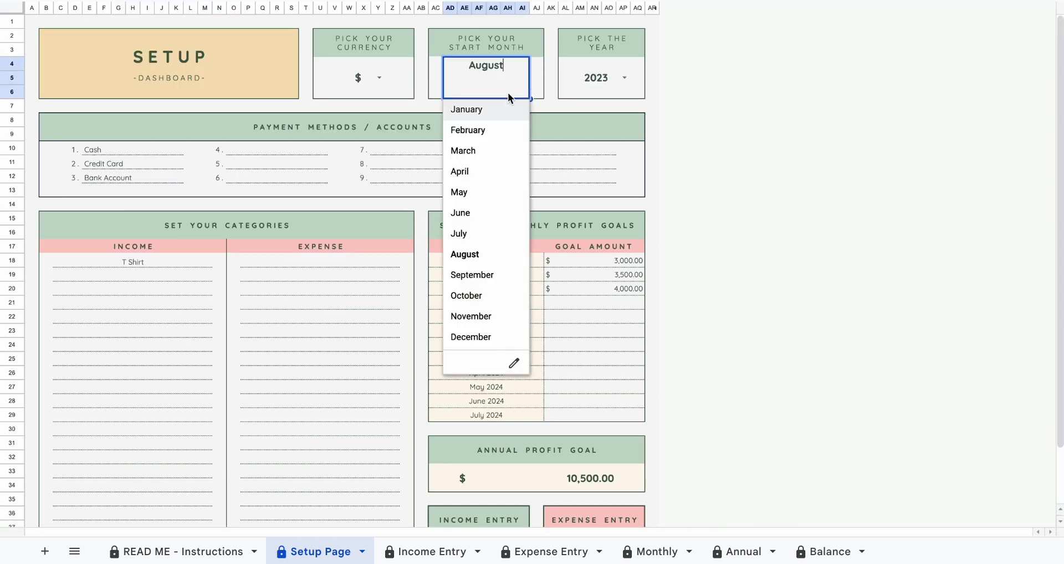
click(480, 108)
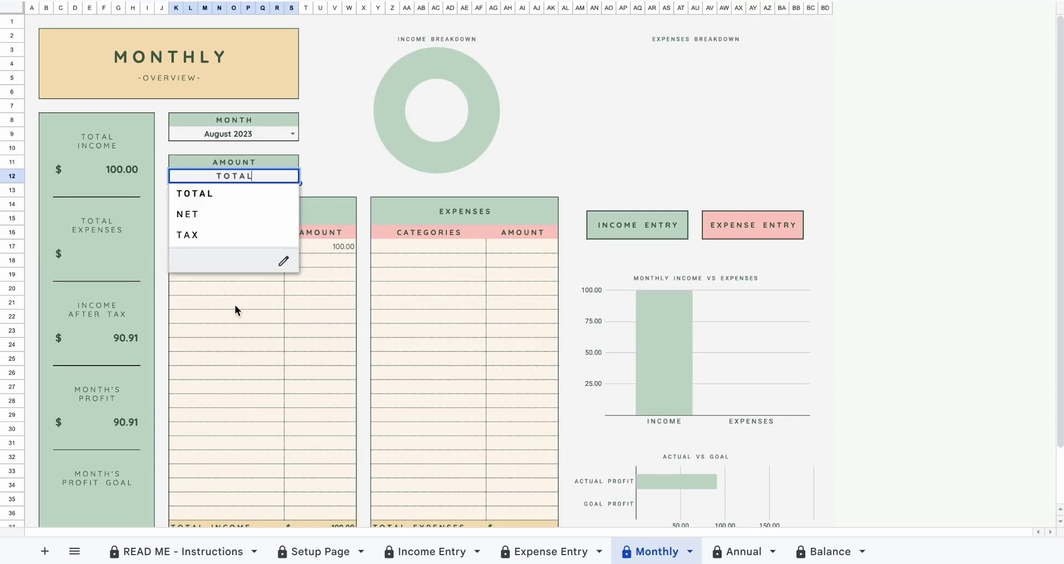
Switch the amount type shown in the Monthly overview to NET
click(235, 305)
click(293, 176)
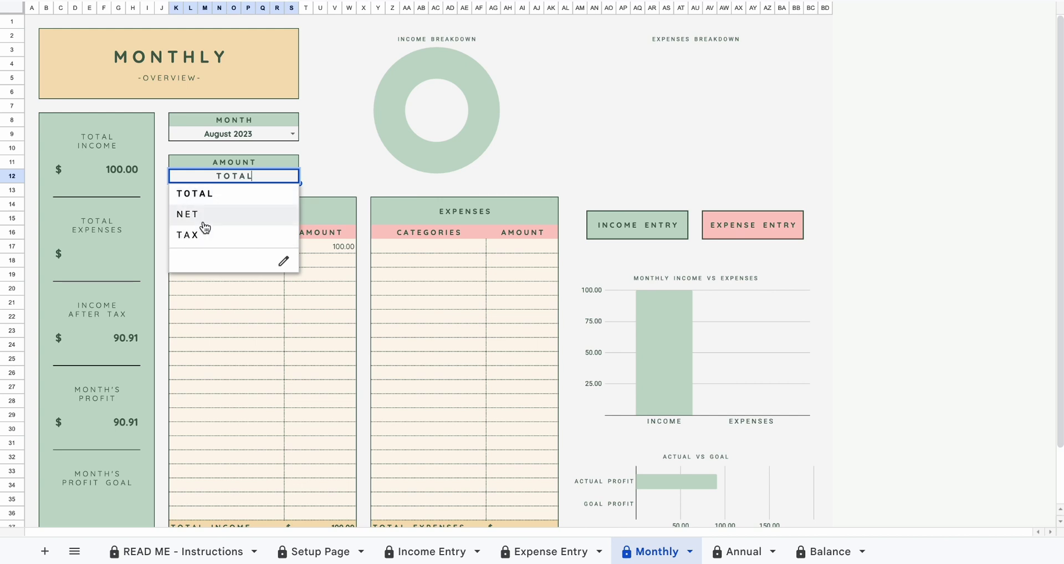
click(221, 196)
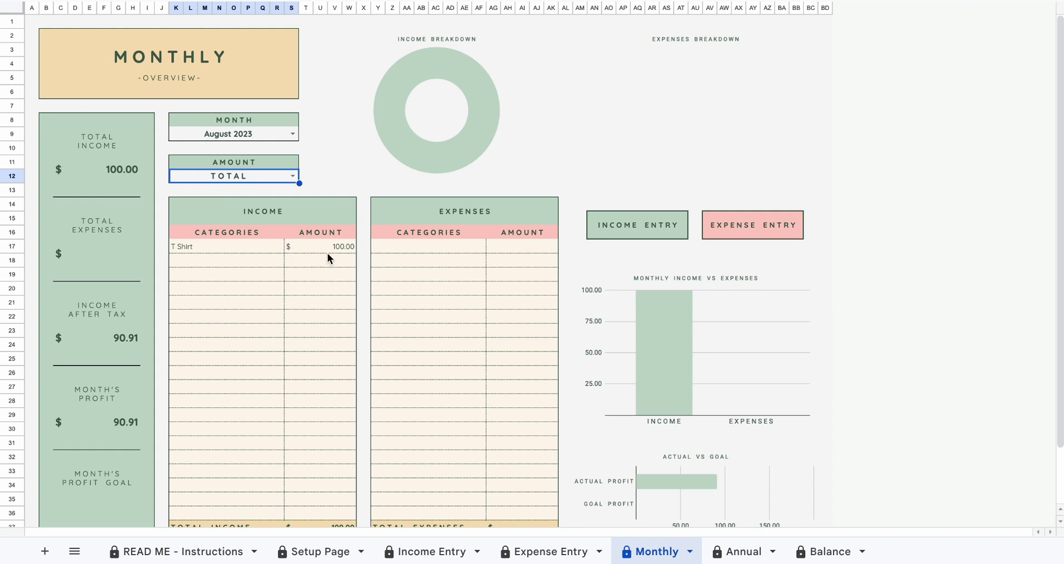
click(292, 175)
click(222, 213)
scroll(319, 249, down, 3)
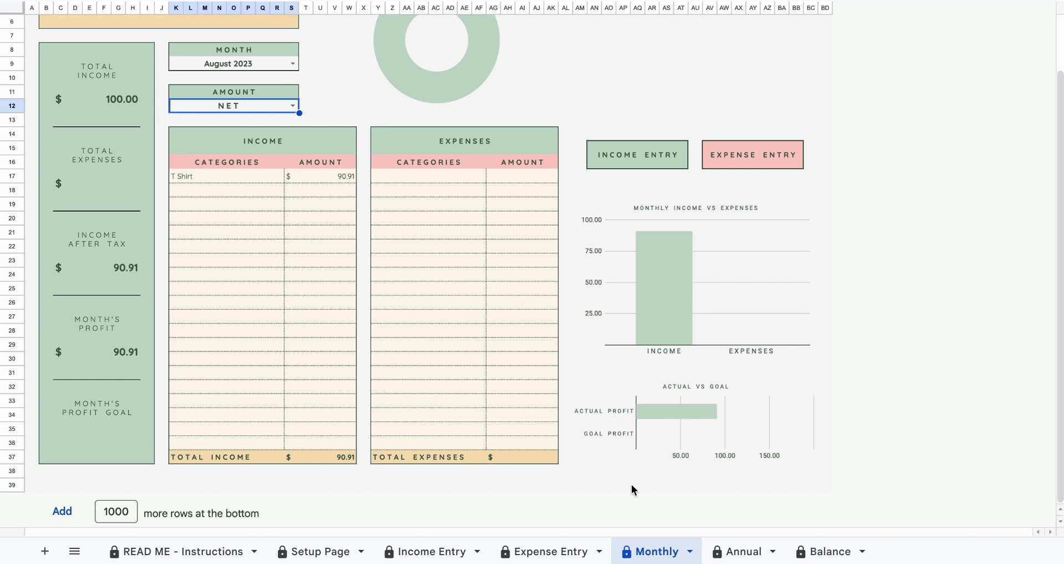
Examine the Annual overview's month-by-month income and expense tables, their totals and the summary charts
click(729, 550)
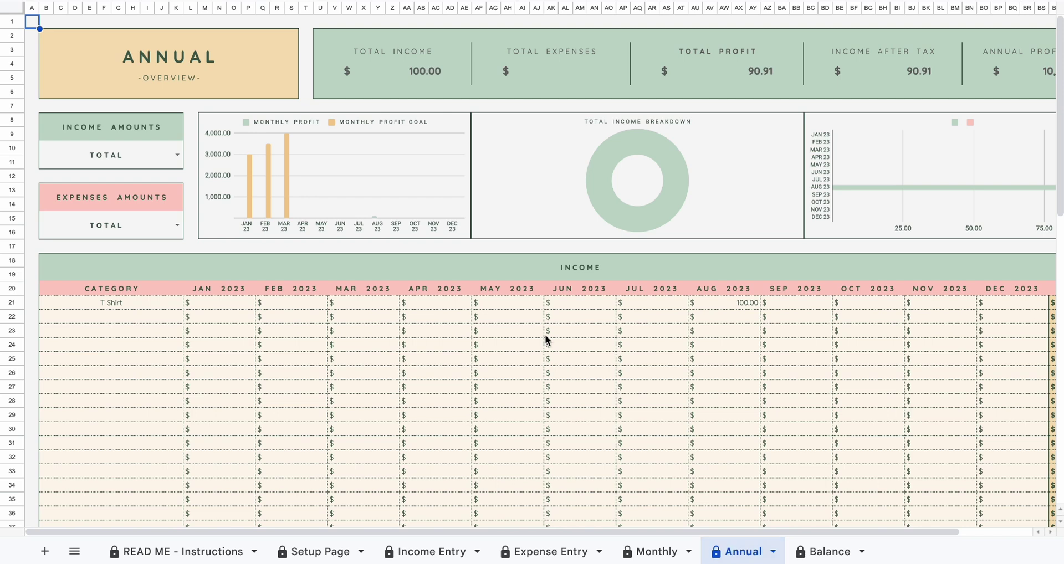
scroll(545, 339, right, 2)
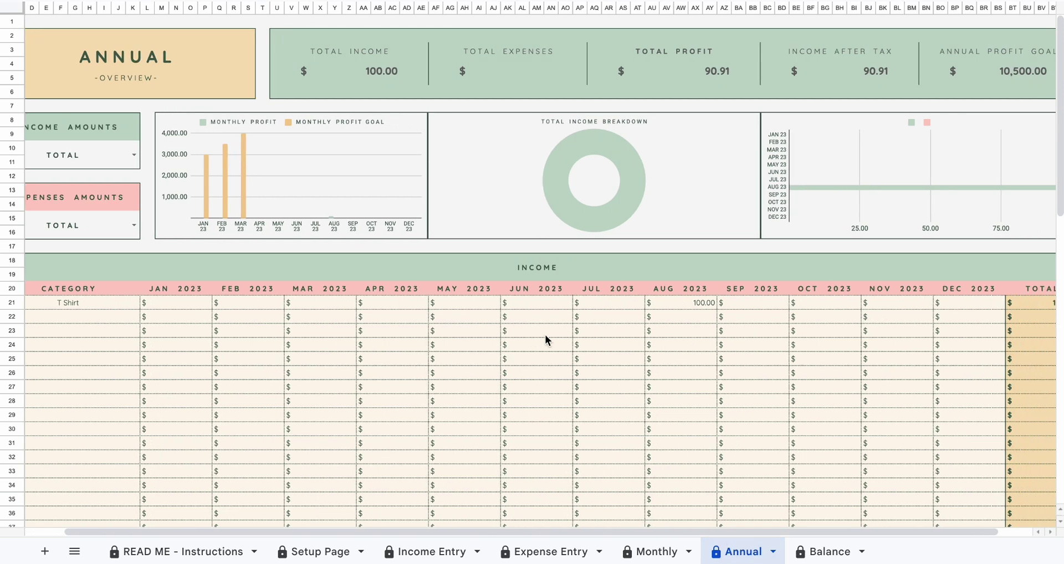
scroll(545, 339, down, 8)
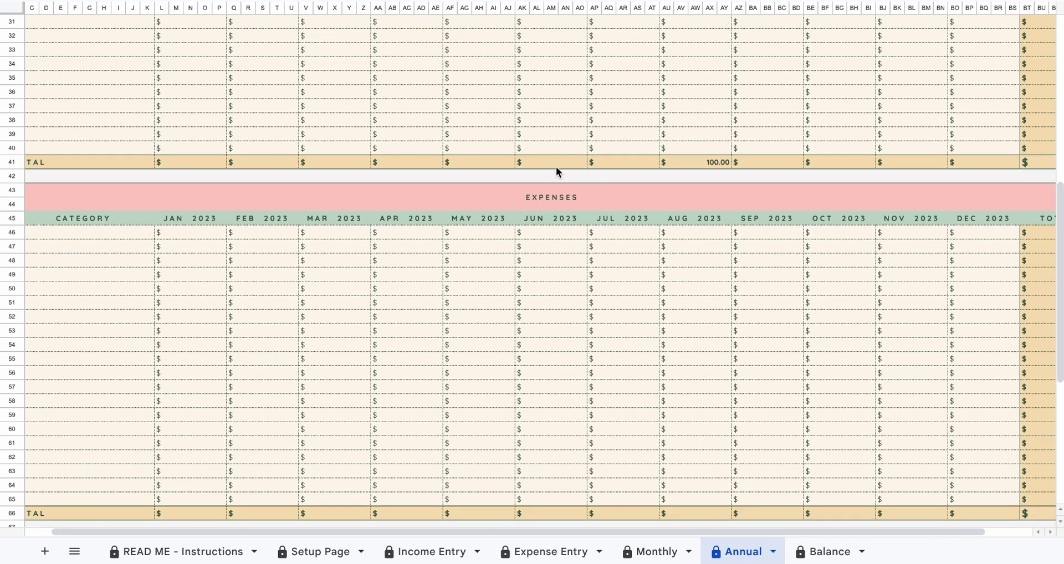
scroll(551, 172, up, 5)
scroll(551, 161, right, 1)
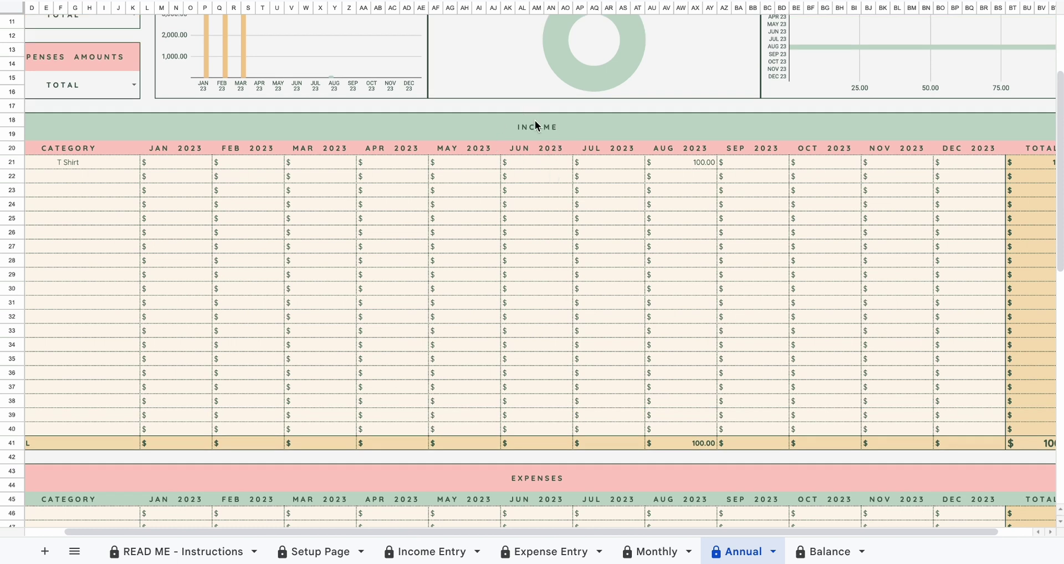
scroll(536, 123, left, 3)
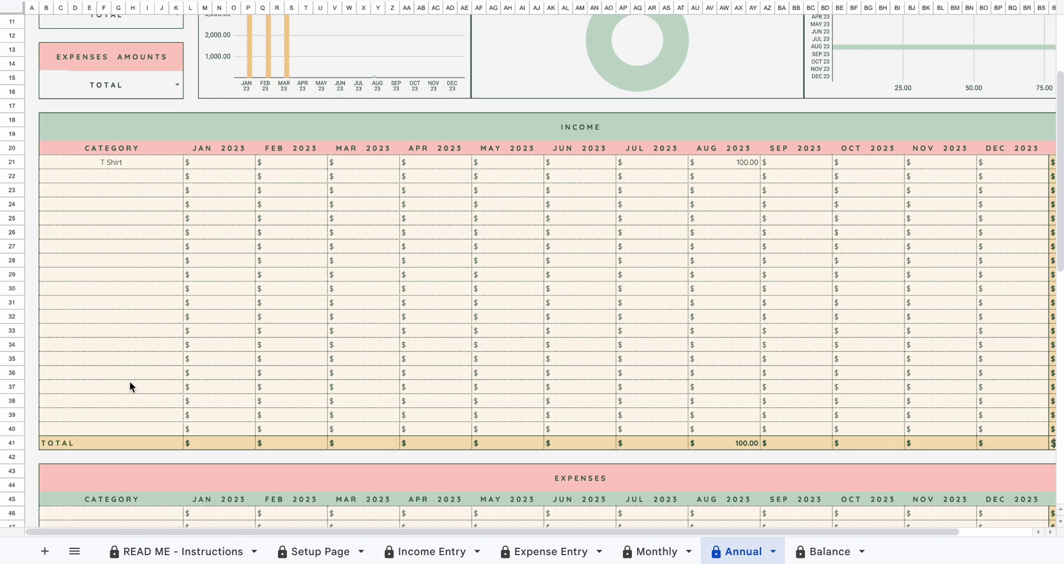
scroll(130, 385, down, 2)
scroll(131, 385, up, 2)
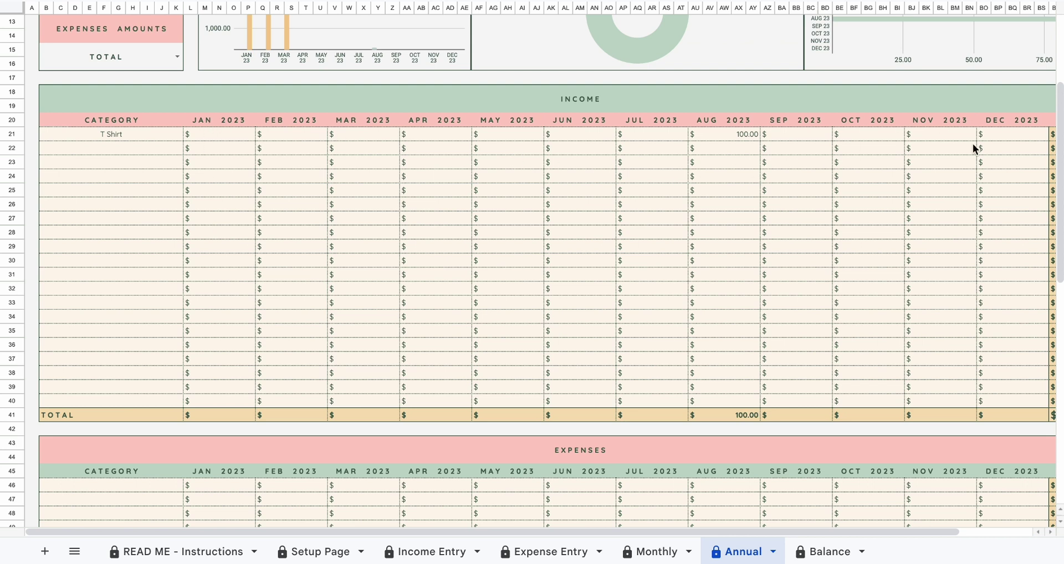
scroll(365, 176, up, 3)
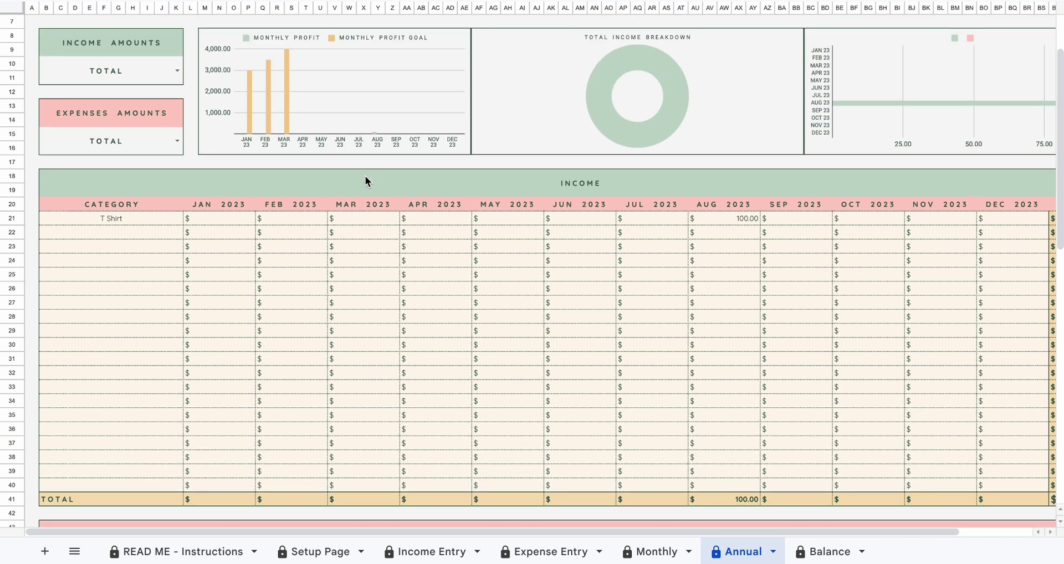
Set the Annual overview's income amounts to TAX and check the August 2023 T Shirt figure and the yearly total
scroll(364, 175, up, 1)
click(177, 101)
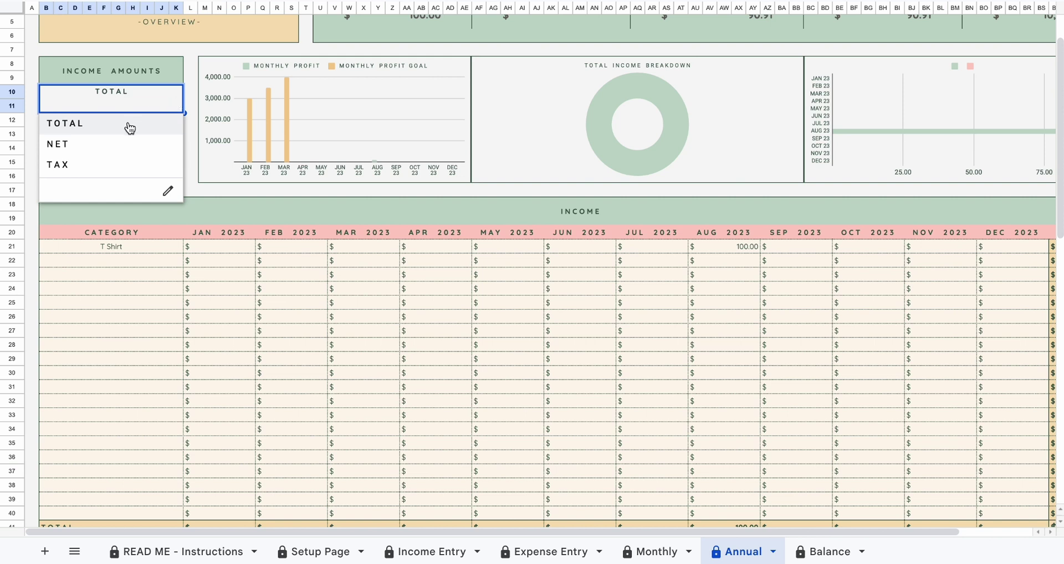
click(102, 163)
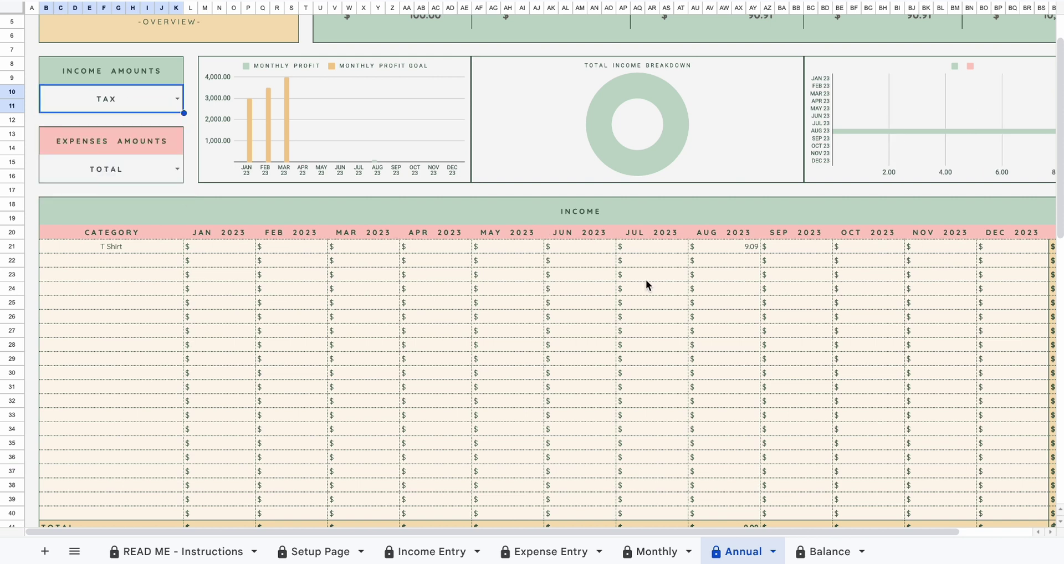
click(744, 247)
scroll(745, 248, down, 2)
scroll(745, 248, right, 3)
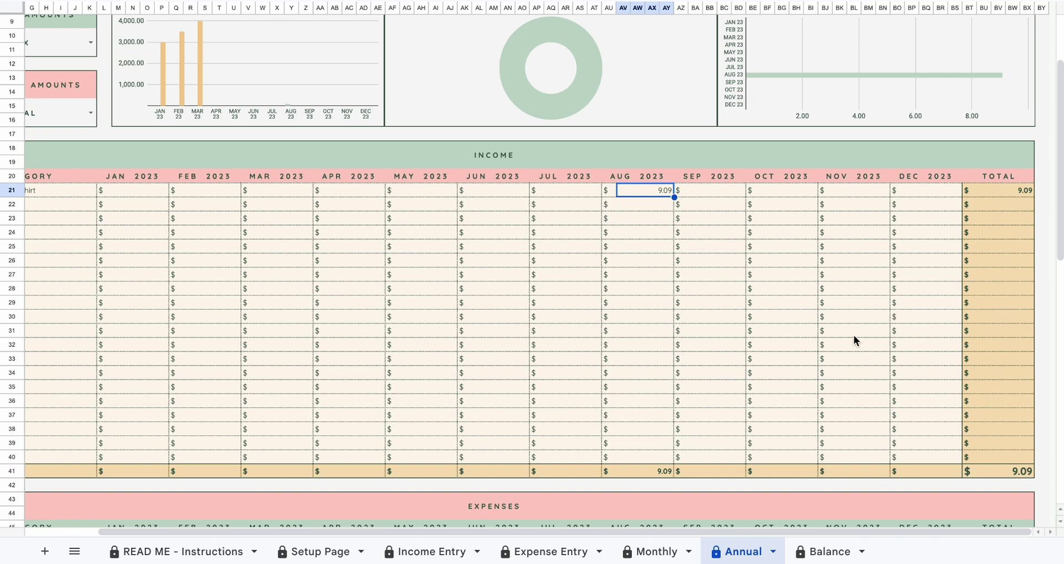
Enter 100 as VAT / sales tax collected and 80 as VAT / sales tax paid for August 2023 on the Annual sheet
scroll(854, 335, left, 3)
scroll(854, 335, down, 10)
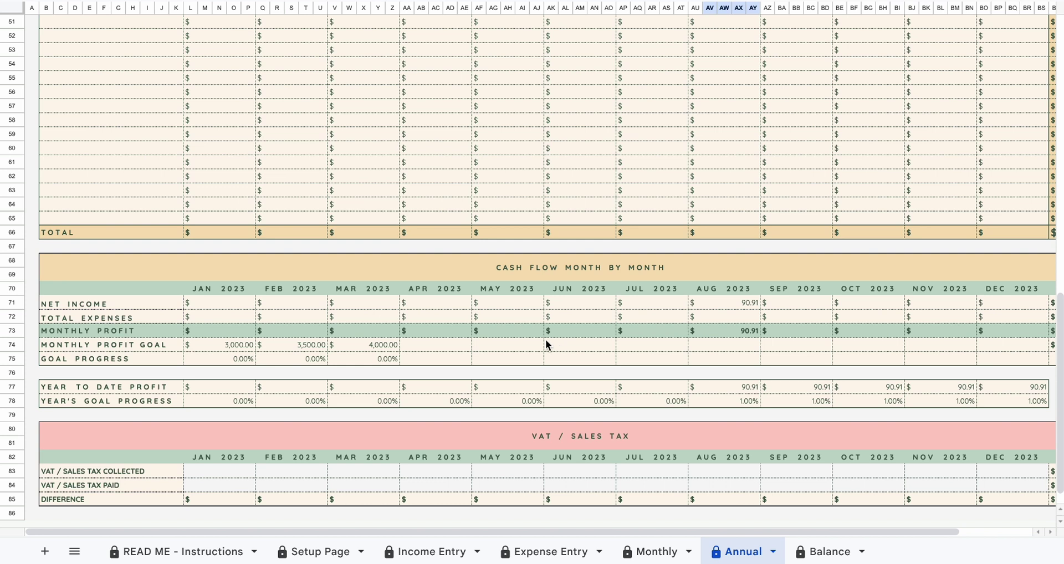
scroll(546, 344, down, 1)
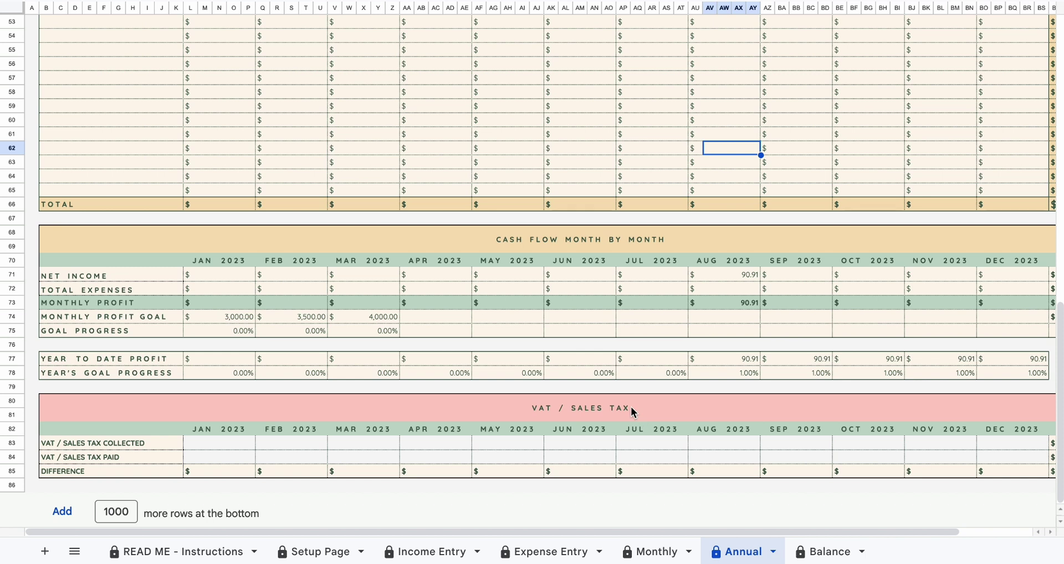
click(722, 444)
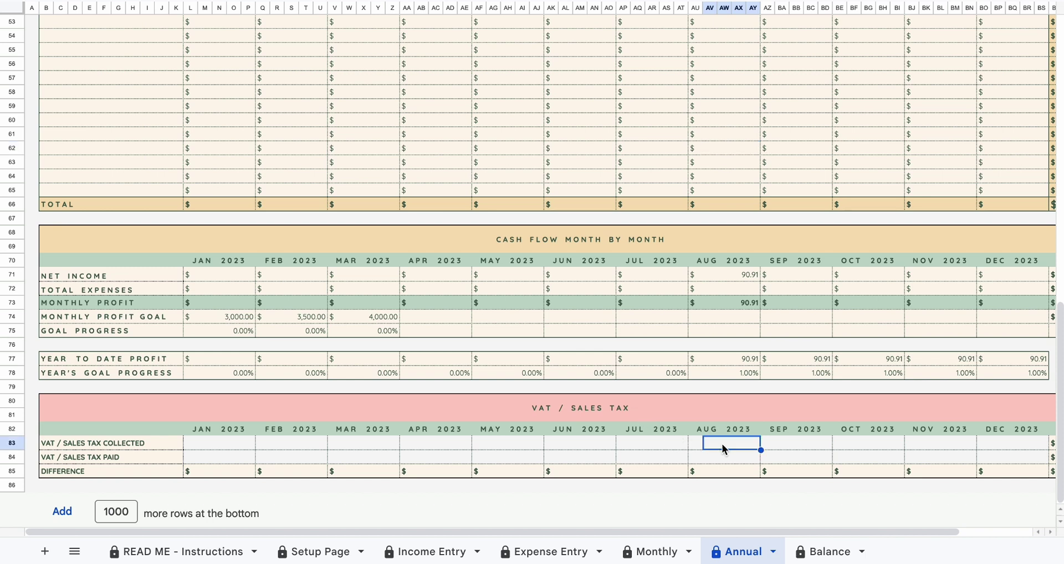
text(100)
key(Return)
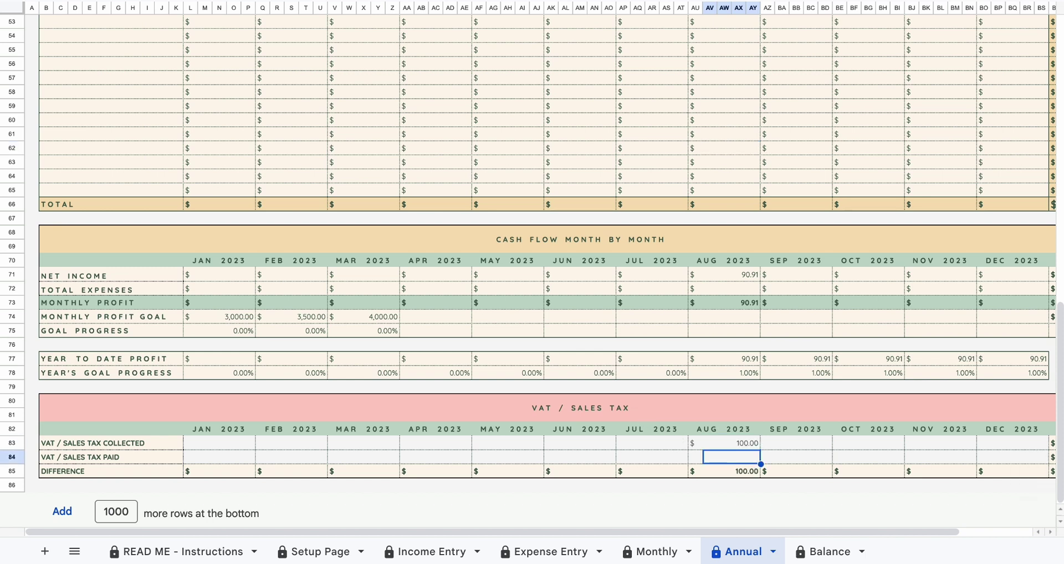
text(80)
key(Return)
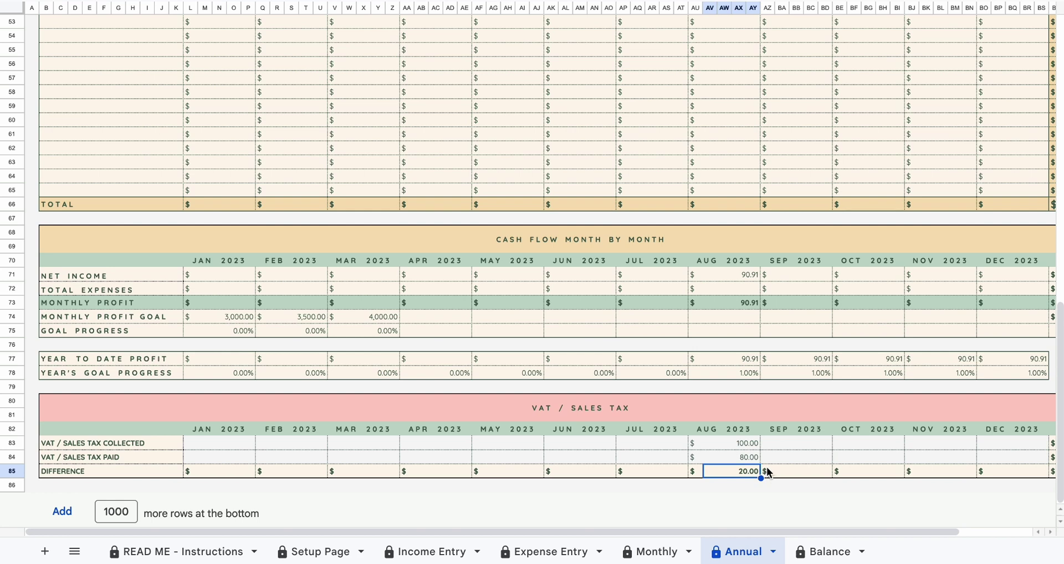
scroll(767, 472, up, 15)
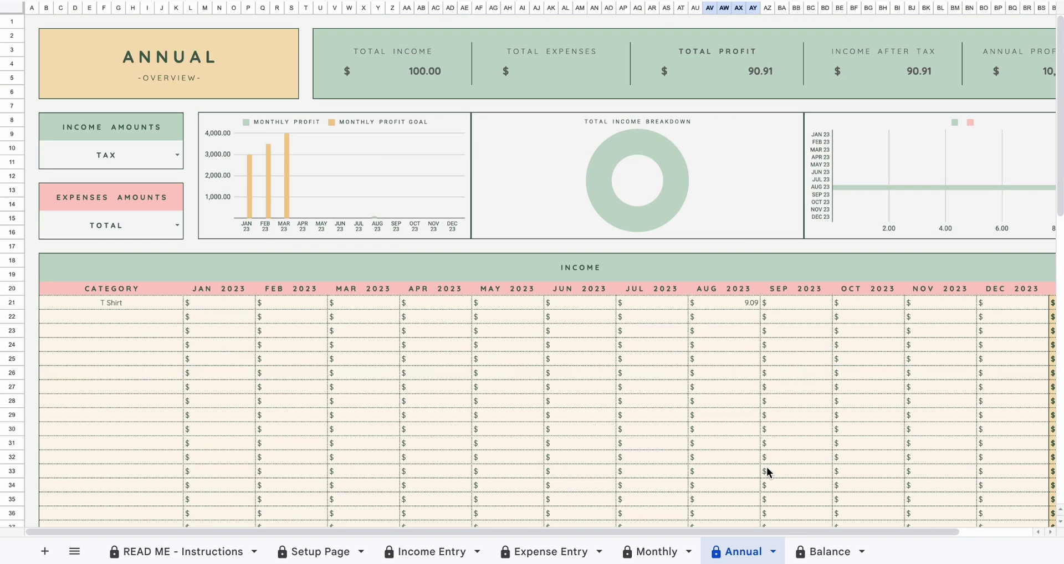
scroll(768, 472, right, 3)
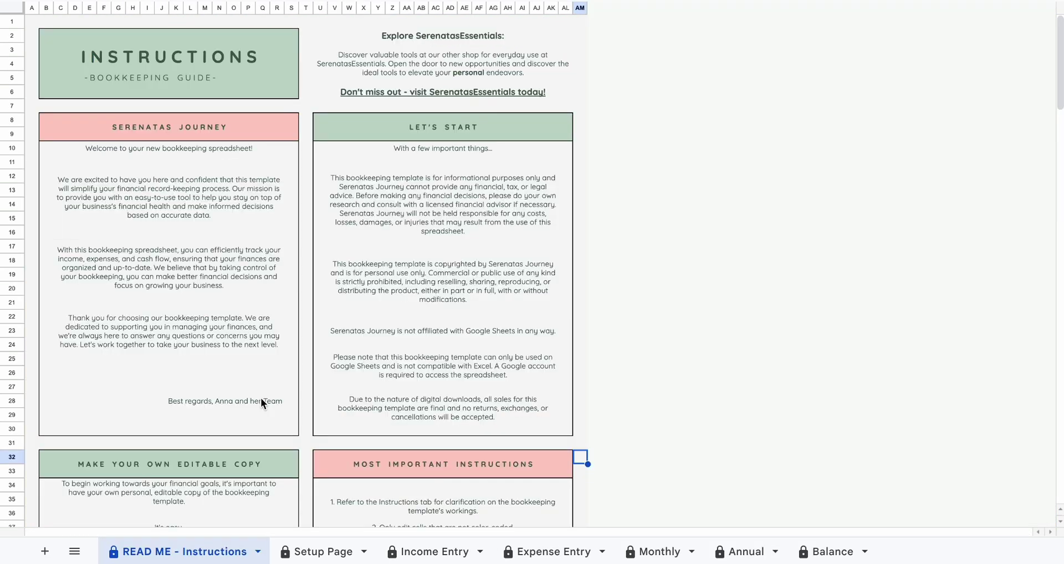